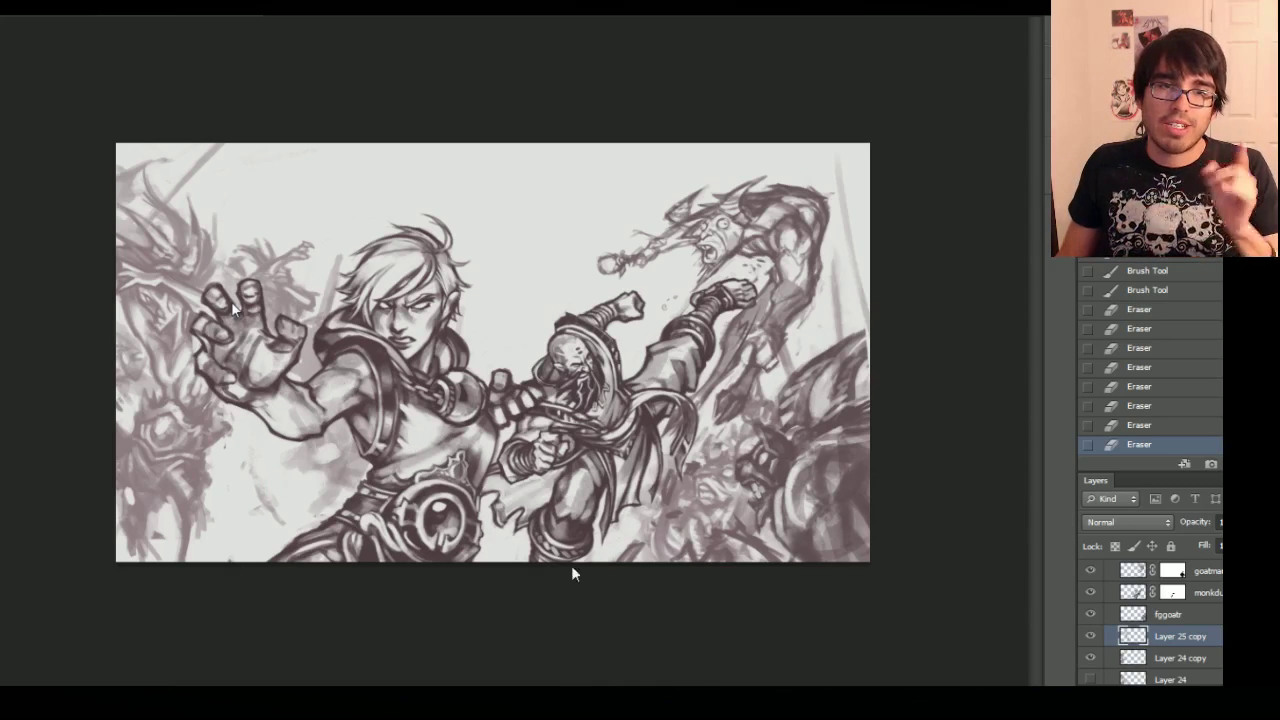
- Move Layer 24 copy above Layer 25 copy and erase stray sketch marks around the background figures
left_click(224, 247)
left_click_drag(1180, 658, 1180, 628)
left_click(750, 202)
- Adjust Layer 24 copy with Hue/Saturation, setting saturation to +11 and lightness to -20
key("ctrl+u")
left_click_drag(1013, 463, 995, 463)
left_click_drag(1013, 423, 1023, 426)
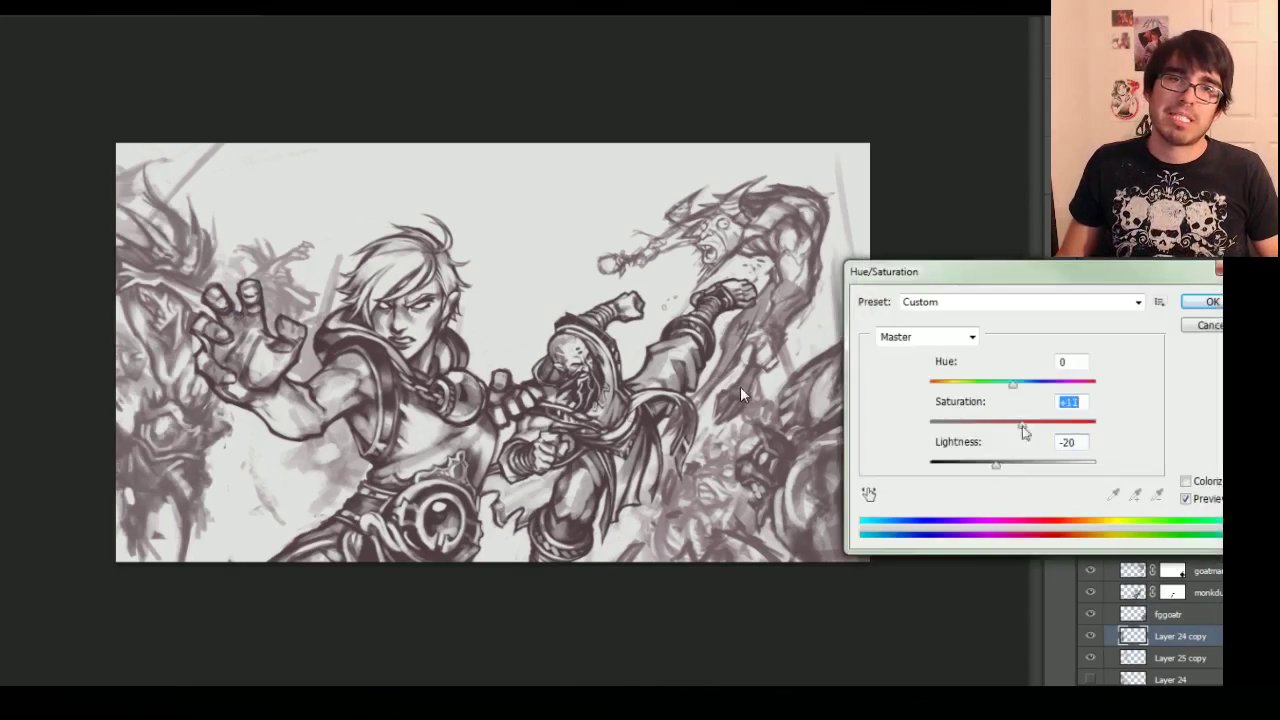
key("Return")
key("ctrl+plus")
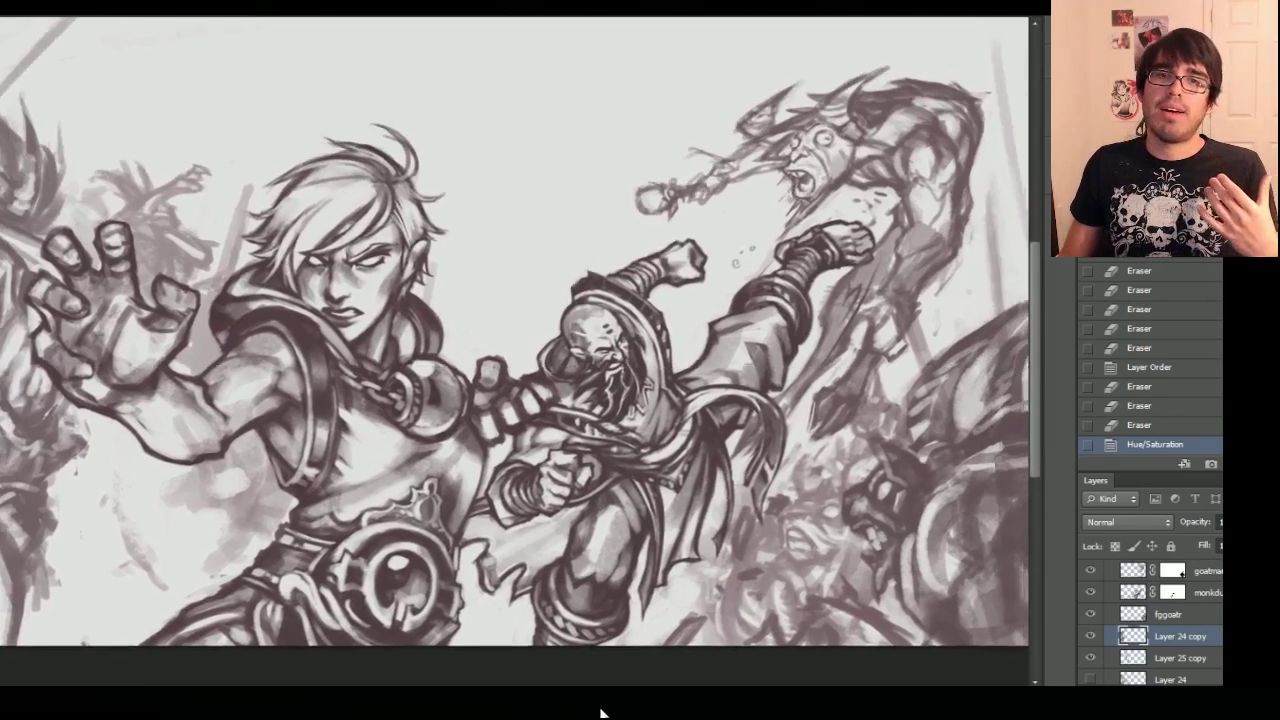
- Erase stray marks on the layer below, and on the bgmonsters layer erase parts of the lower-right monster crowd
key("ctrl+minus")
key("alt+bracketleft")
key("ctrl+plus")
left_click_drag(444, 285, 444, 325)
left_click(1160, 634)
scroll(1105, 617, "down", 4)
left_click(1176, 620)
mouse_move(880, 392)
left_mouse_down()
mouse_move(880, 450)
mouse_move(764, 564)
left_mouse_up()
left_click_drag(750, 510, 777, 639)
key("ctrl+minus")
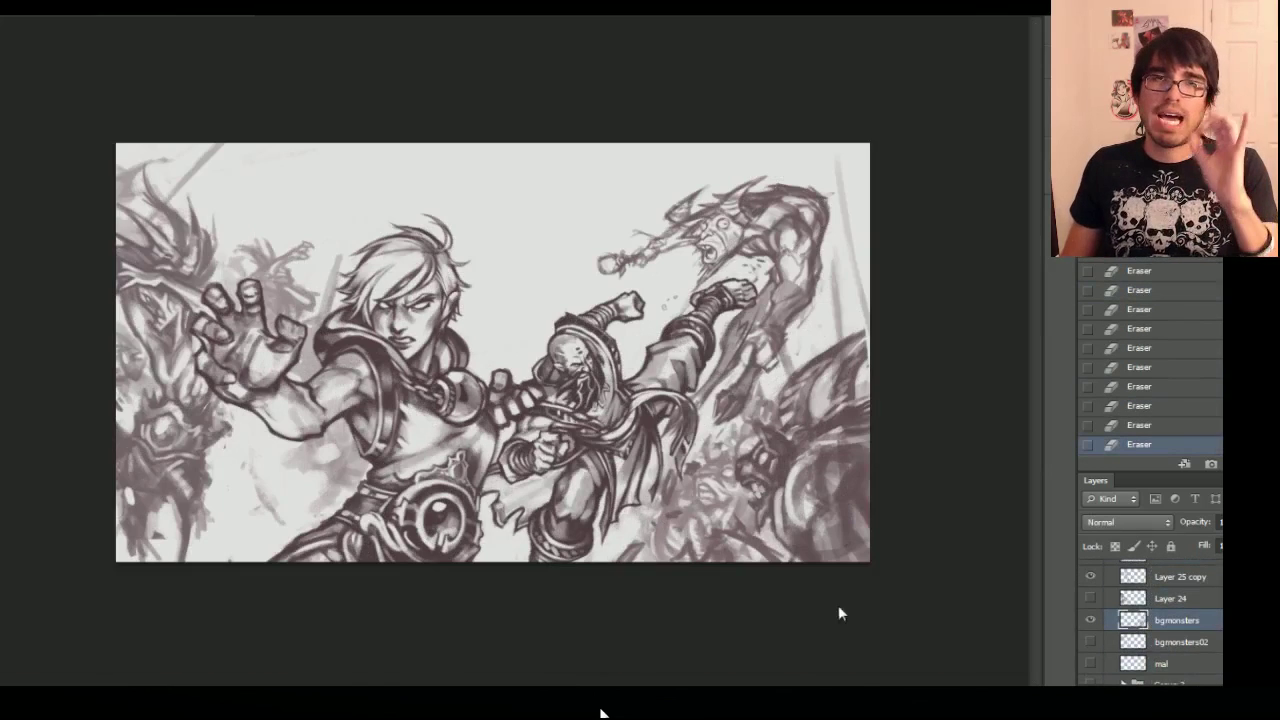
- Examine the overall battle sketch and look through the layers of the latest group
key("ctrl+plus")
left_click_drag(504, 291, 532, 289)
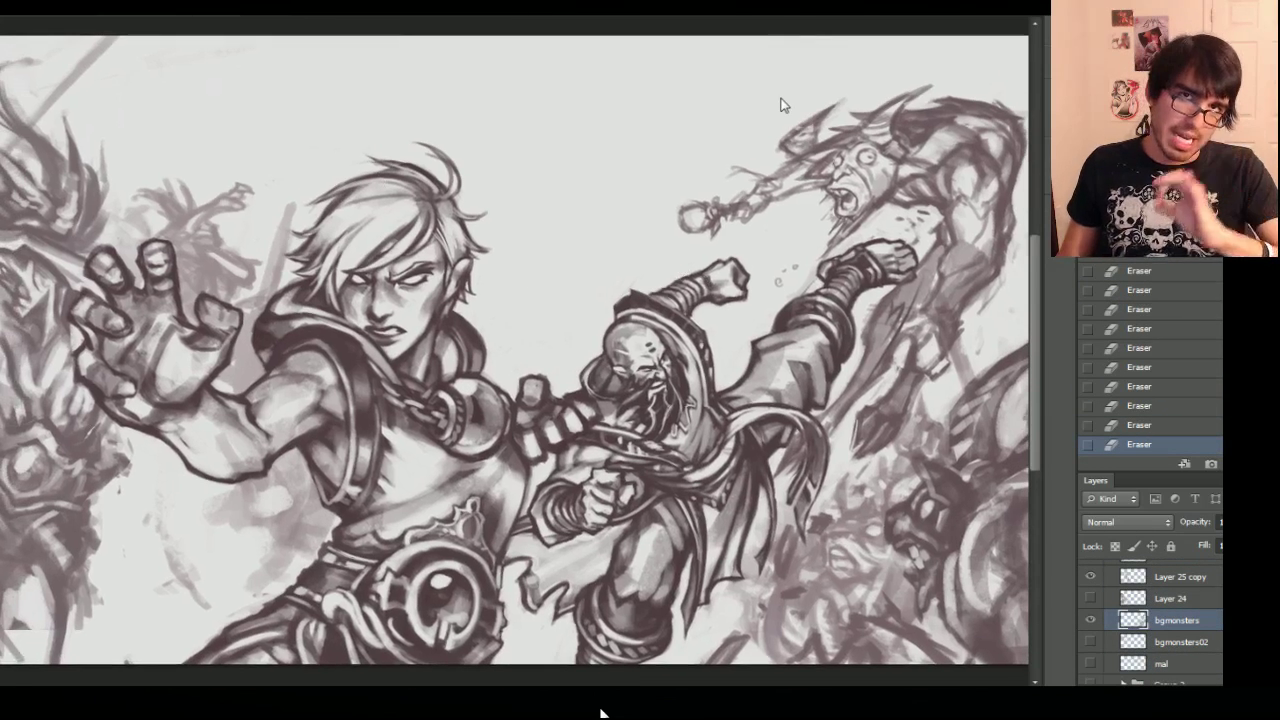
scroll(1160, 620, "up", 4)
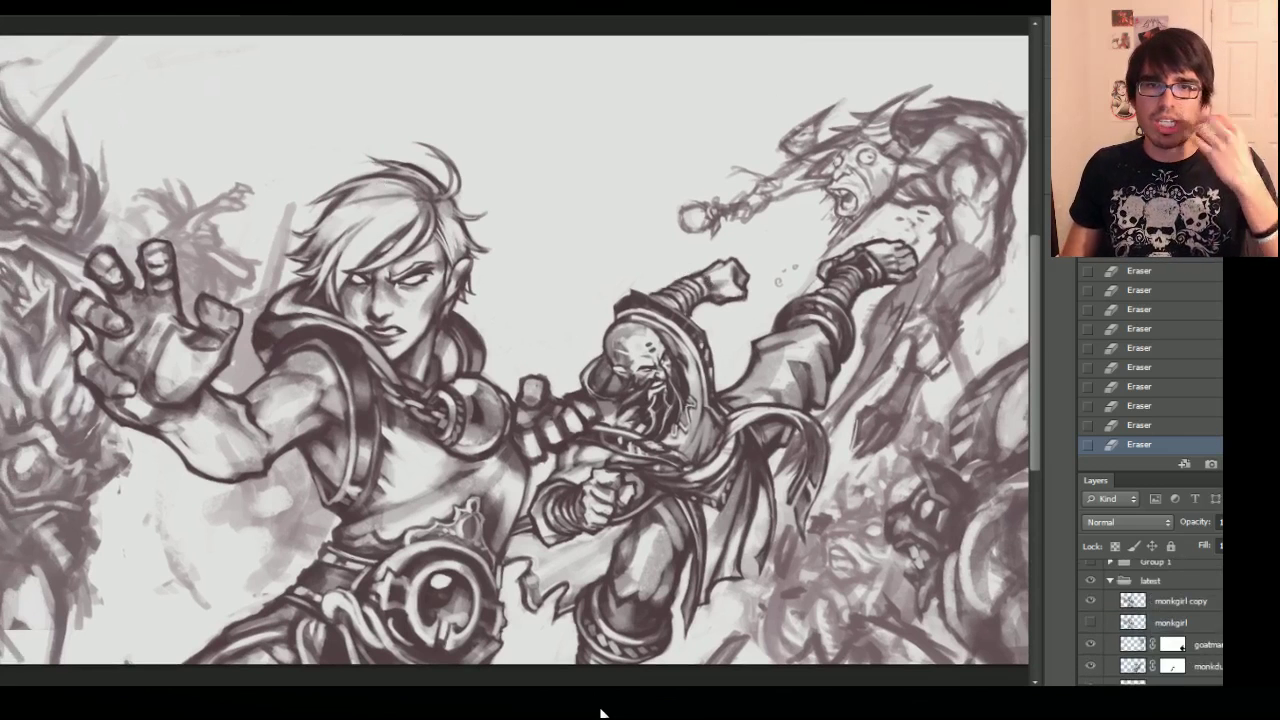
key("ctrl+minus")
key("ctrl+plus")
scroll(600, 713, "left", 1)
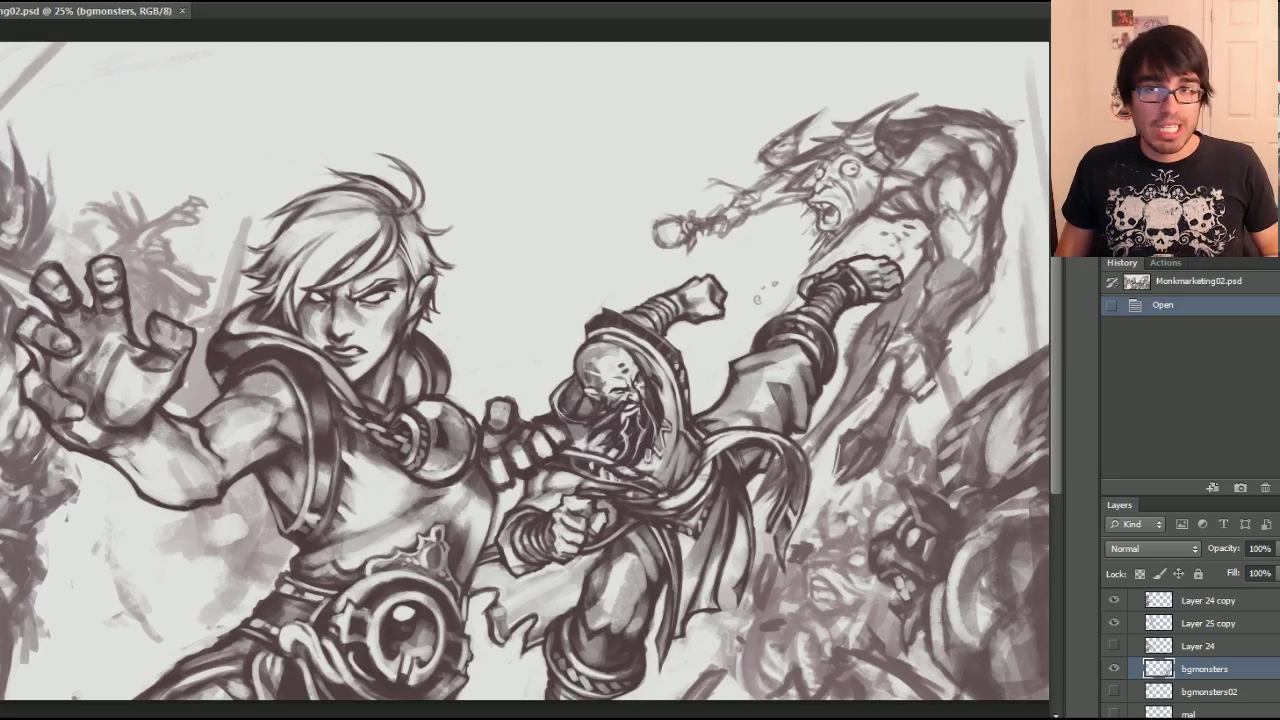
scroll(524, 370, "left", 1)
scroll(524, 370, "down", 1)
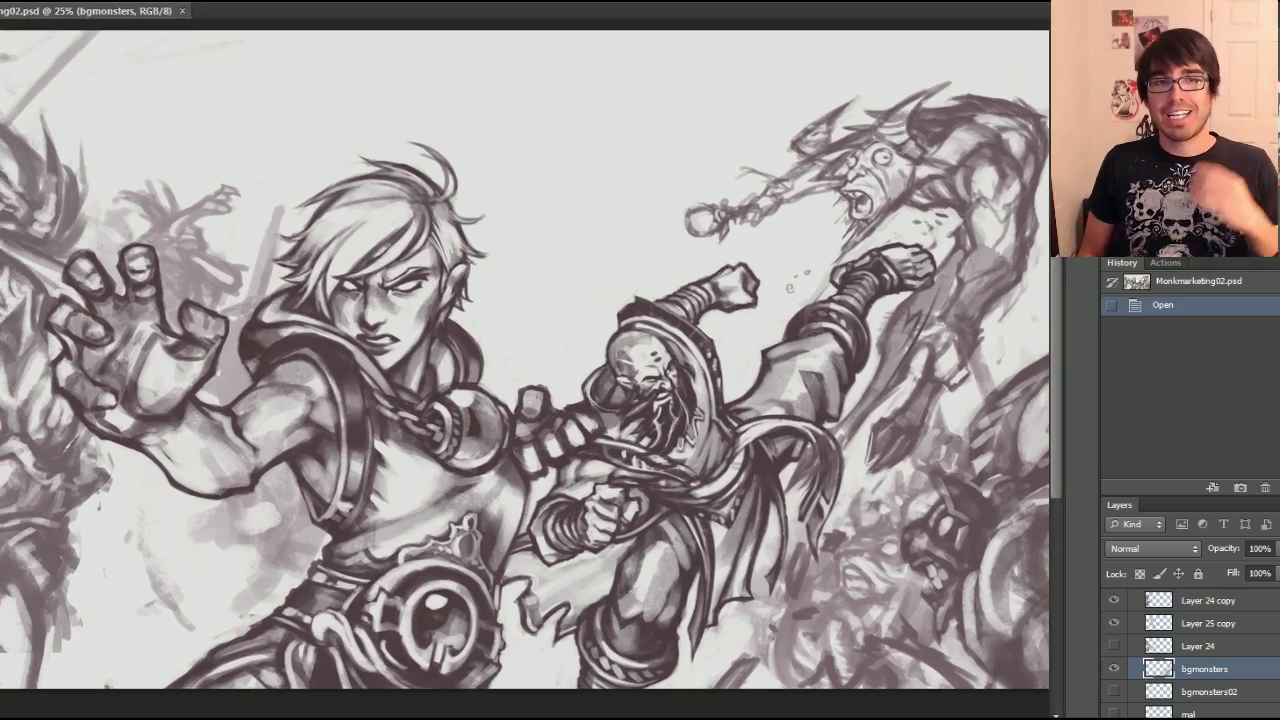
scroll(1176, 622, "up", 1)
scroll(1190, 650, "up", 4)
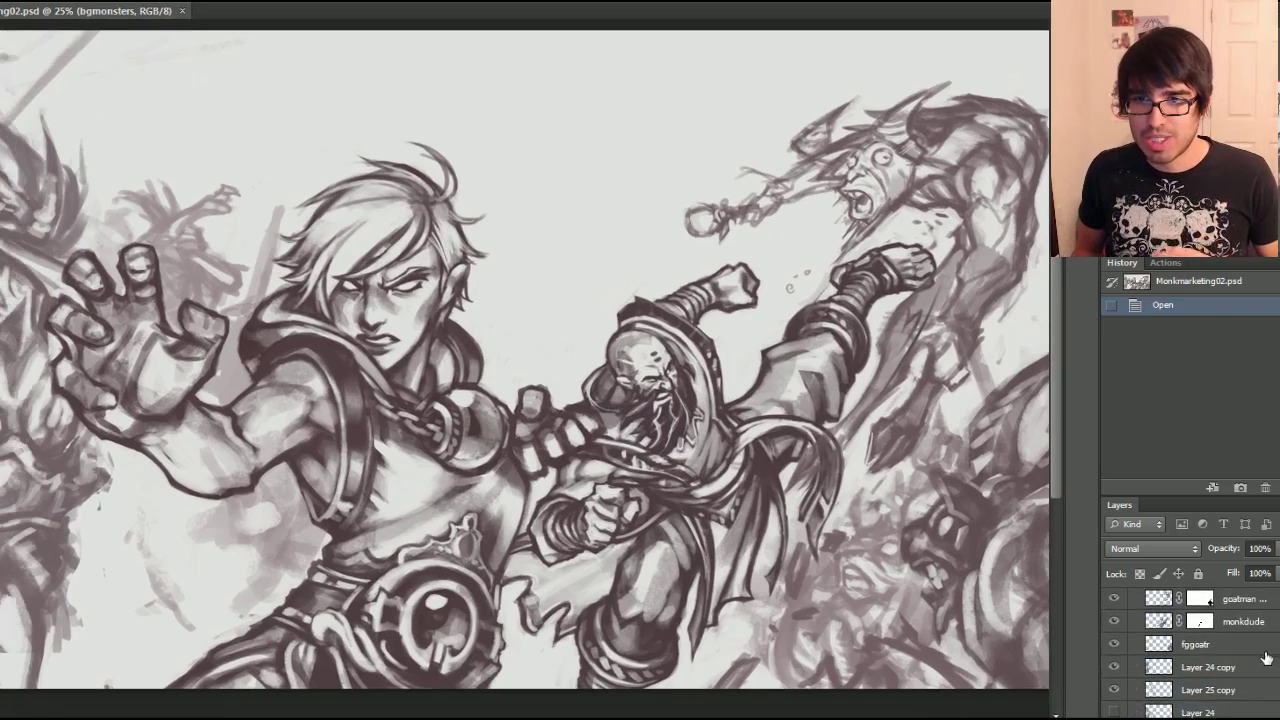
scroll(1190, 650, "up", 4)
scroll(1190, 650, "up", 3)
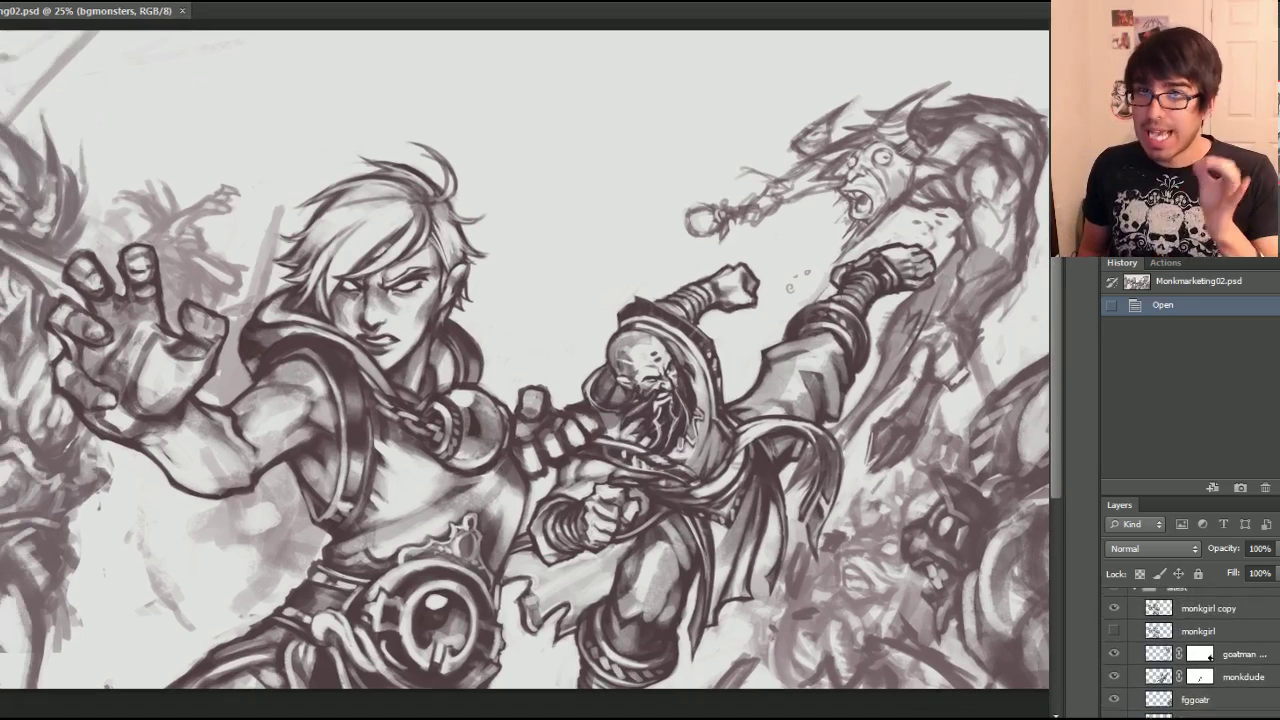
- Hide the monkgirl copy and monkdude layers, toggling the goatman layer off and back on
left_click(1115, 640)
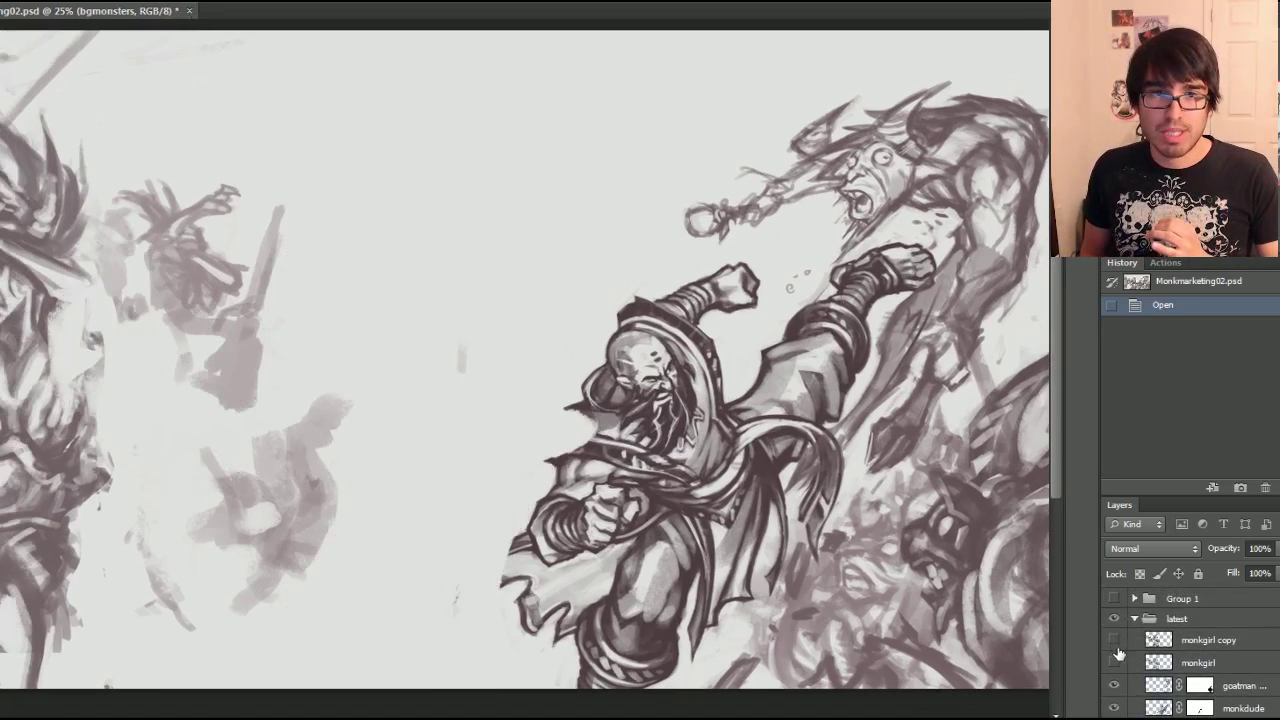
left_click(1115, 685)
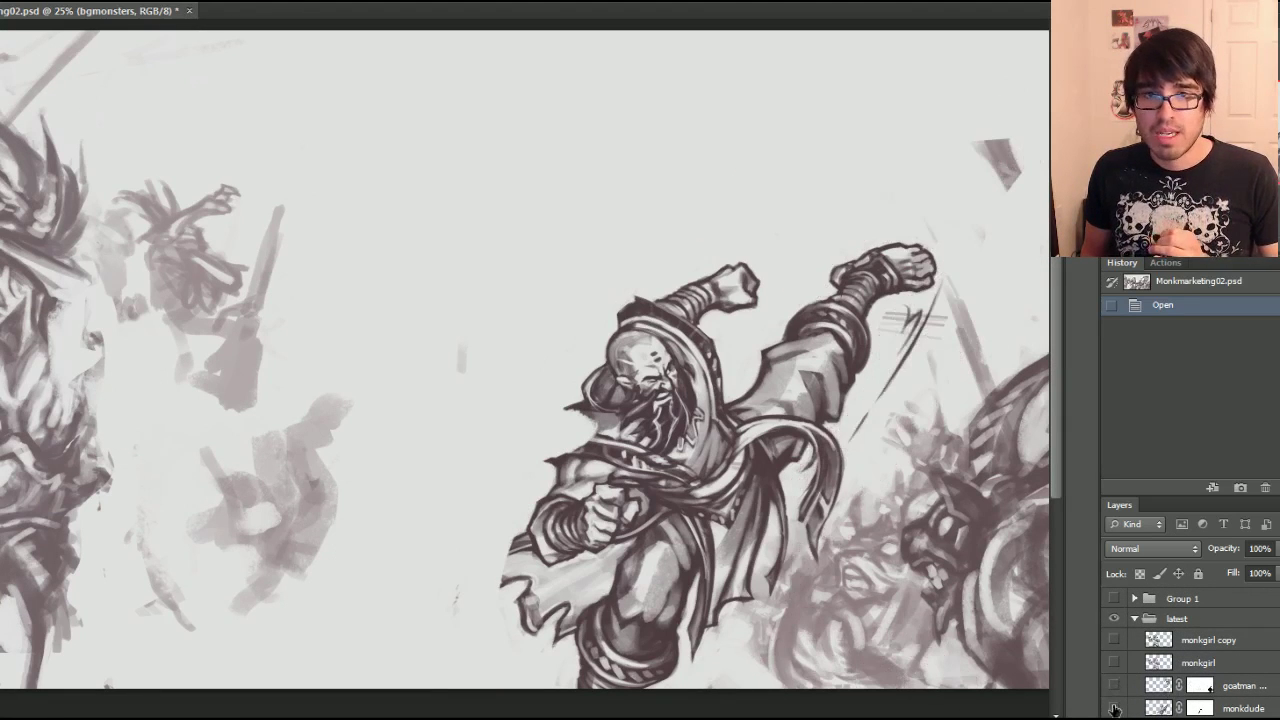
left_click(1115, 708)
left_click(1115, 685)
- Examine the background monsters on the left side, the leaping goatman and the lower-right monster crowd up close
left_click_drag(524, 359, 640, 403)
key("ctrl+plus")
scroll(305, 383, "down", 2)
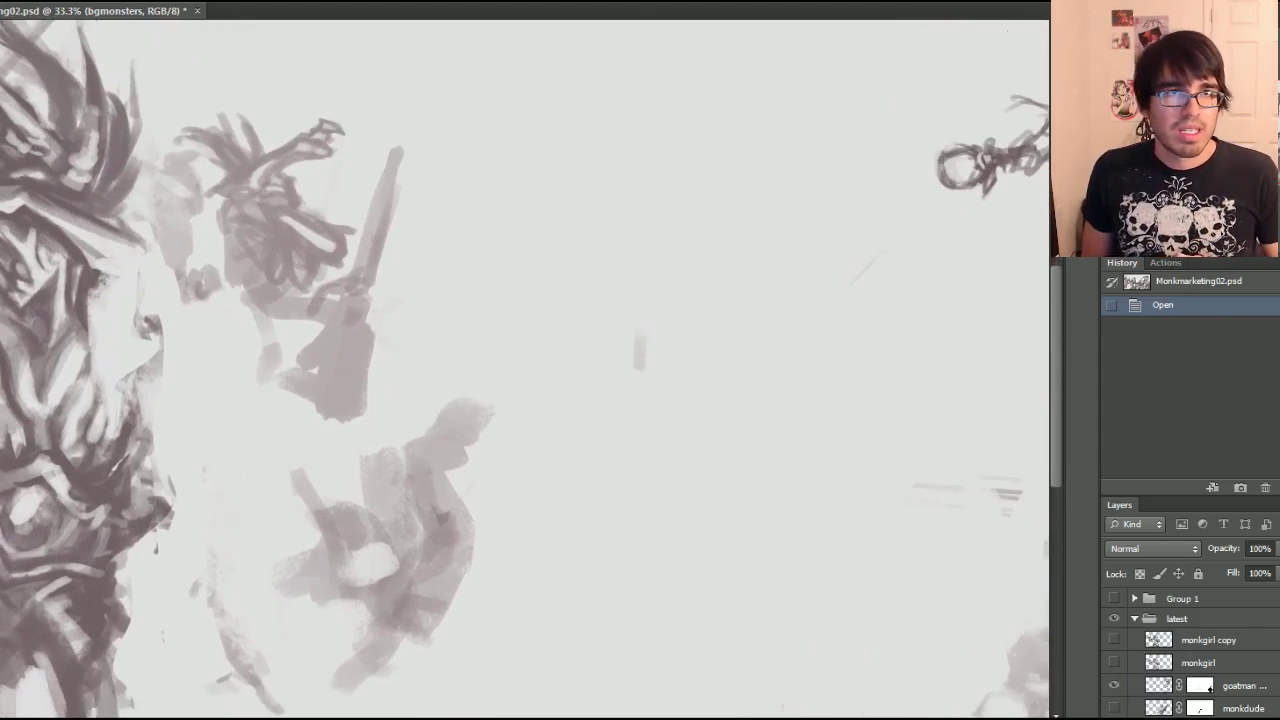
left_click_drag(229, 371, 346, 350)
mouse_move(469, 405)
left_mouse_down()
mouse_move(374, 194)
mouse_move(451, 417)
left_mouse_up()
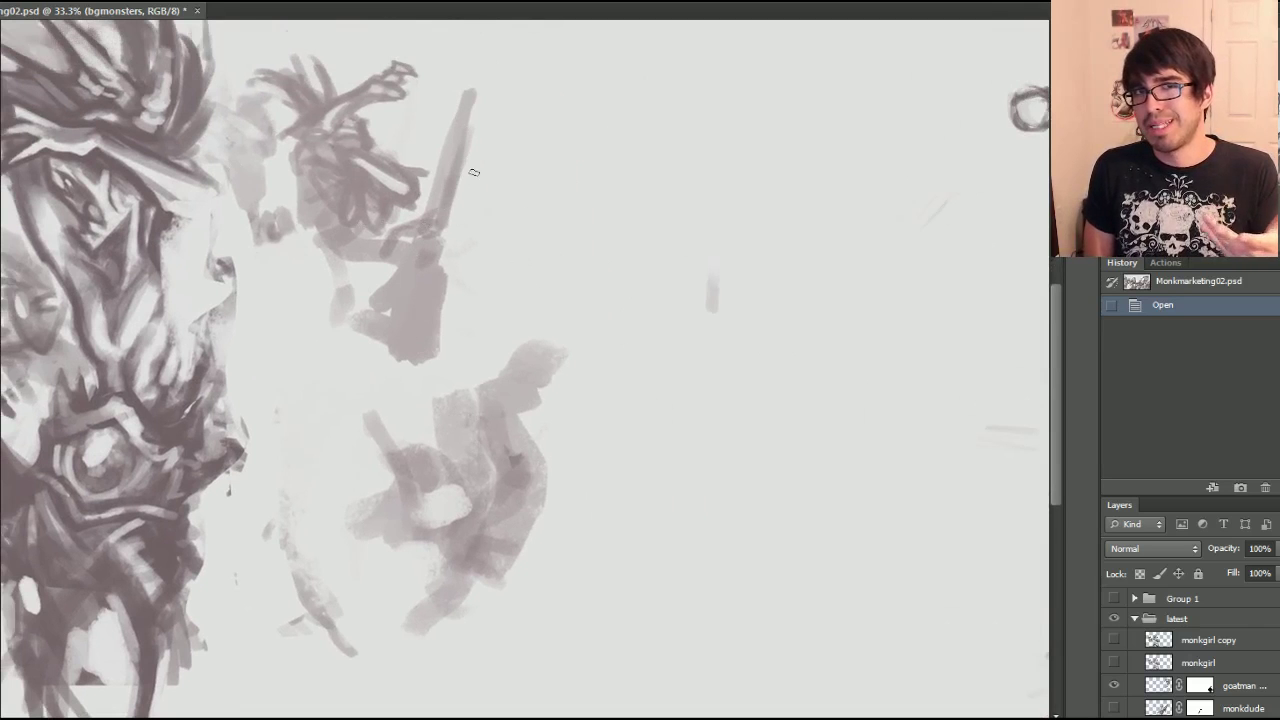
left_click_drag(306, 198, 369, 397)
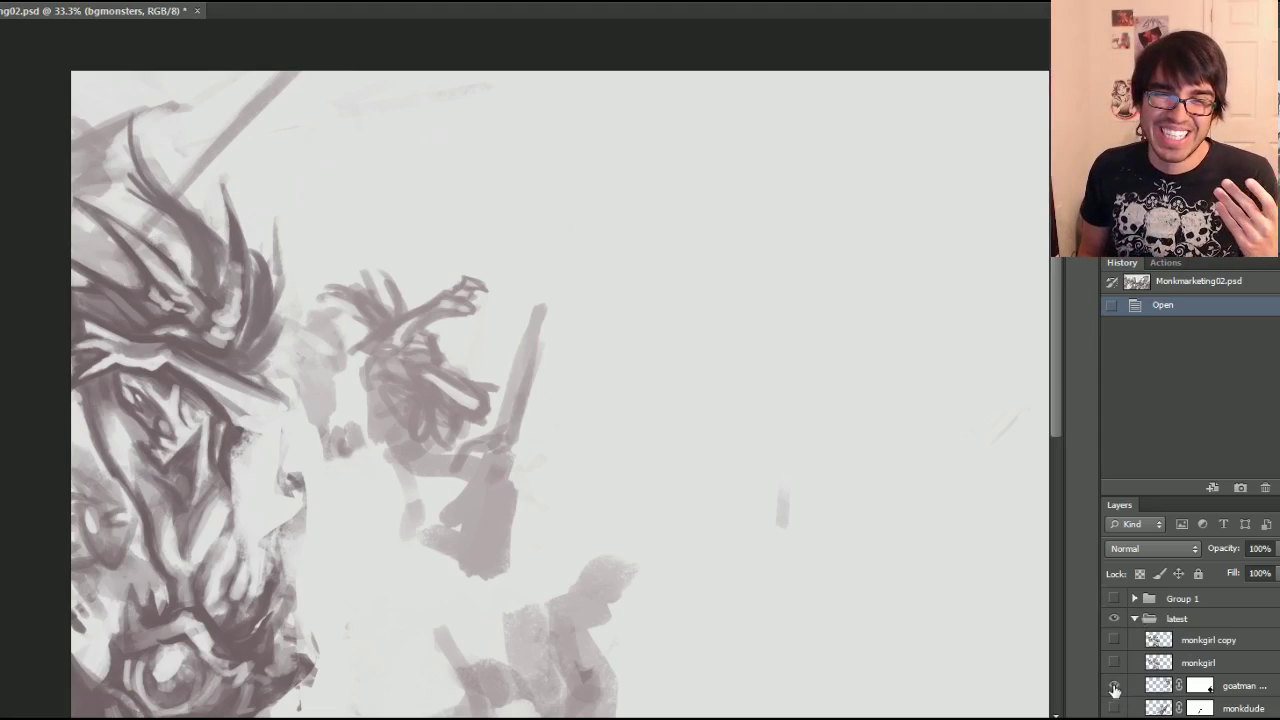
left_click_drag(900, 430, 297, 282)
left_click_drag(1038, 302, 1038, 370)
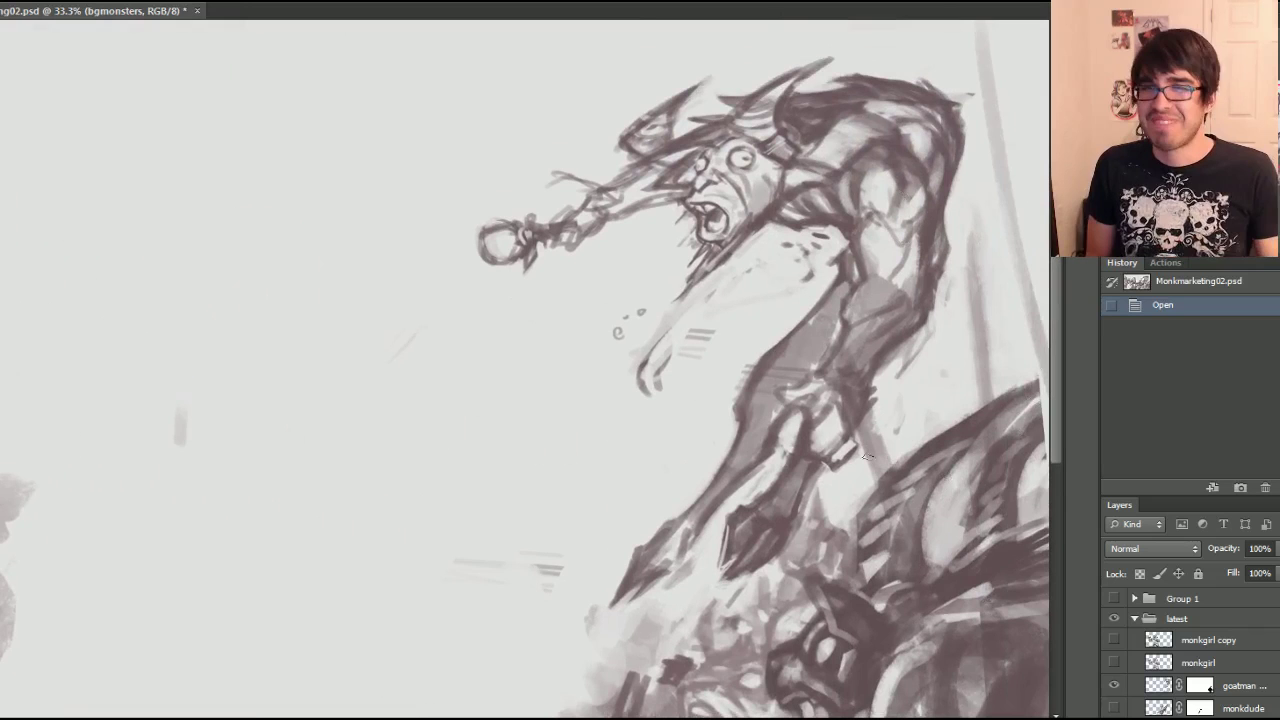
left_click_drag(859, 488, 742, 456)
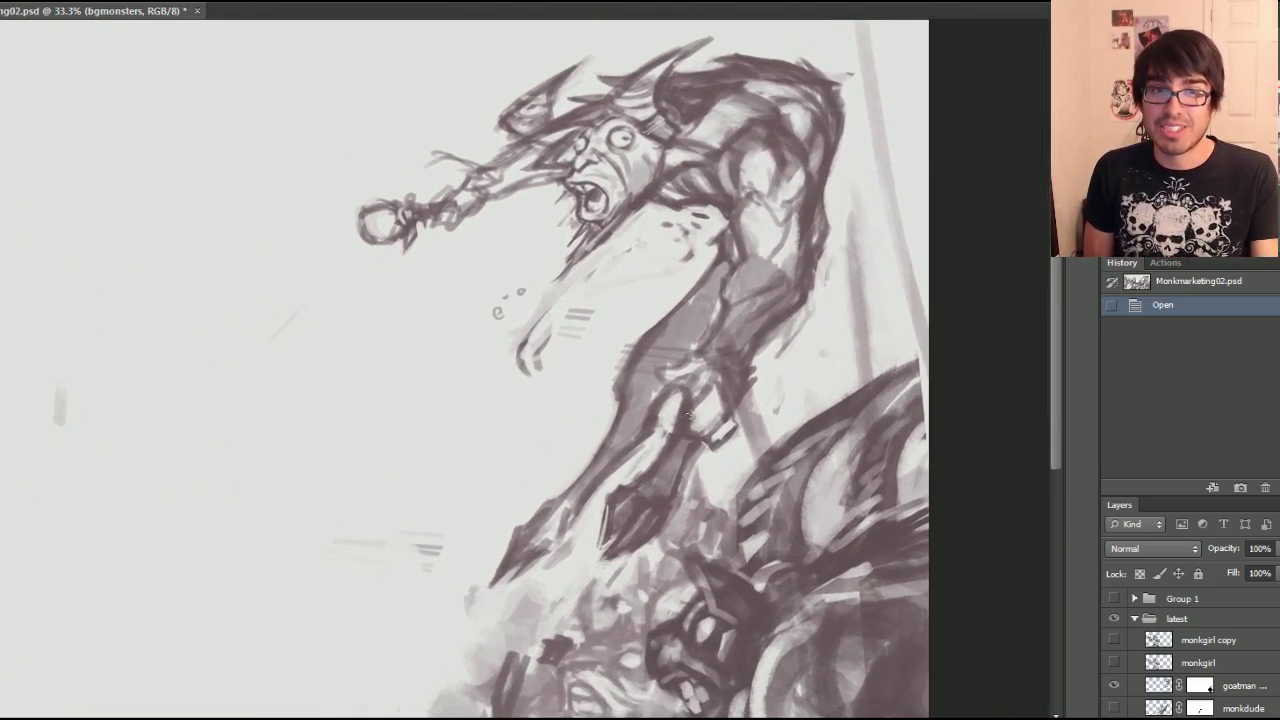
left_click_drag(697, 634, 646, 374)
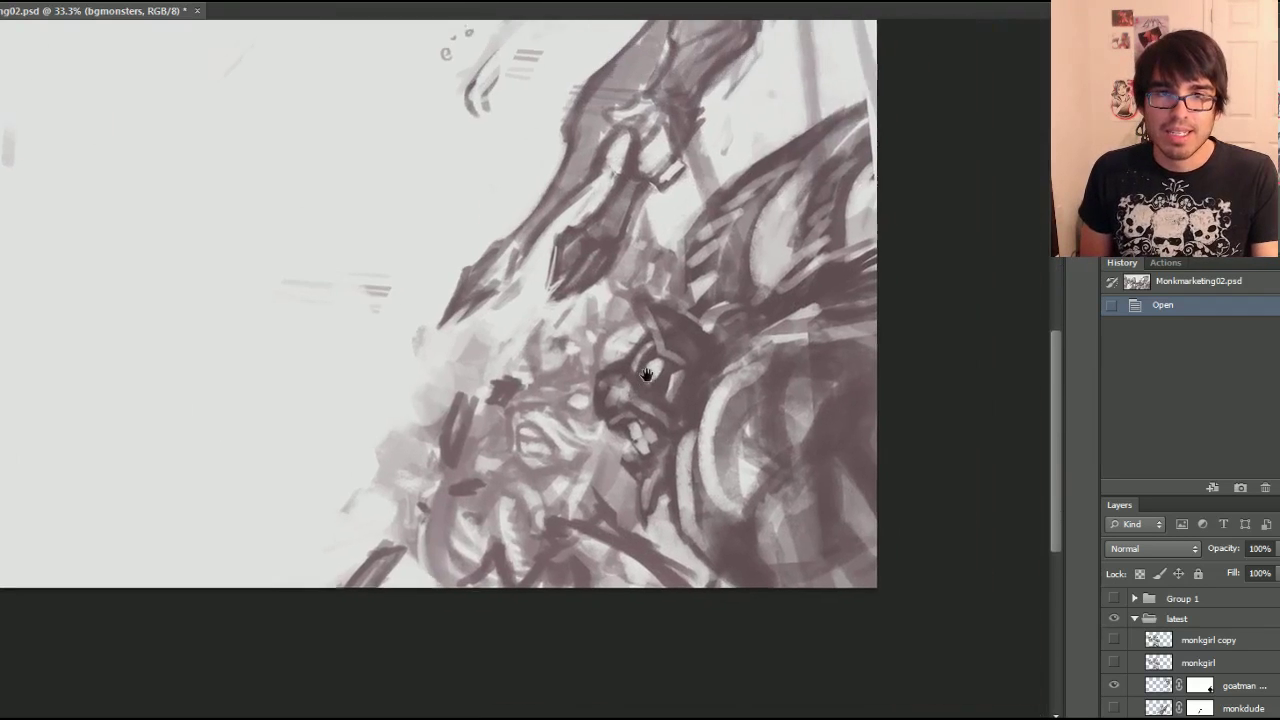
- Hide the fggoatr layer to inspect the monsters behind the foreground goat, and show it again
scroll(1152, 692, "down", 2)
scroll(1152, 660, "down", 2)
left_click(1113, 638)
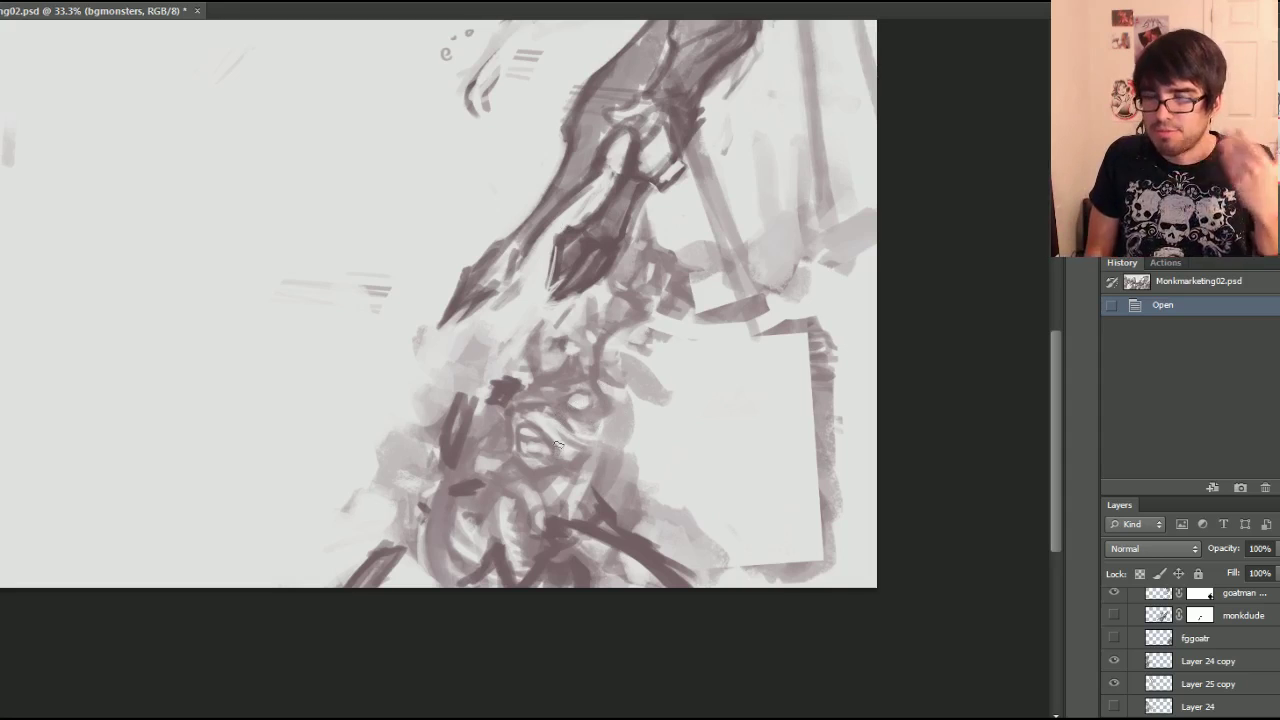
mouse_move(300, 260)
left_mouse_down()
mouse_move(472, 520)
mouse_move(472, 566)
mouse_move(612, 486)
mouse_move(890, 456)
mouse_move(919, 473)
mouse_move(860, 482)
mouse_move(933, 507)
mouse_move(756, 516)
left_mouse_up()
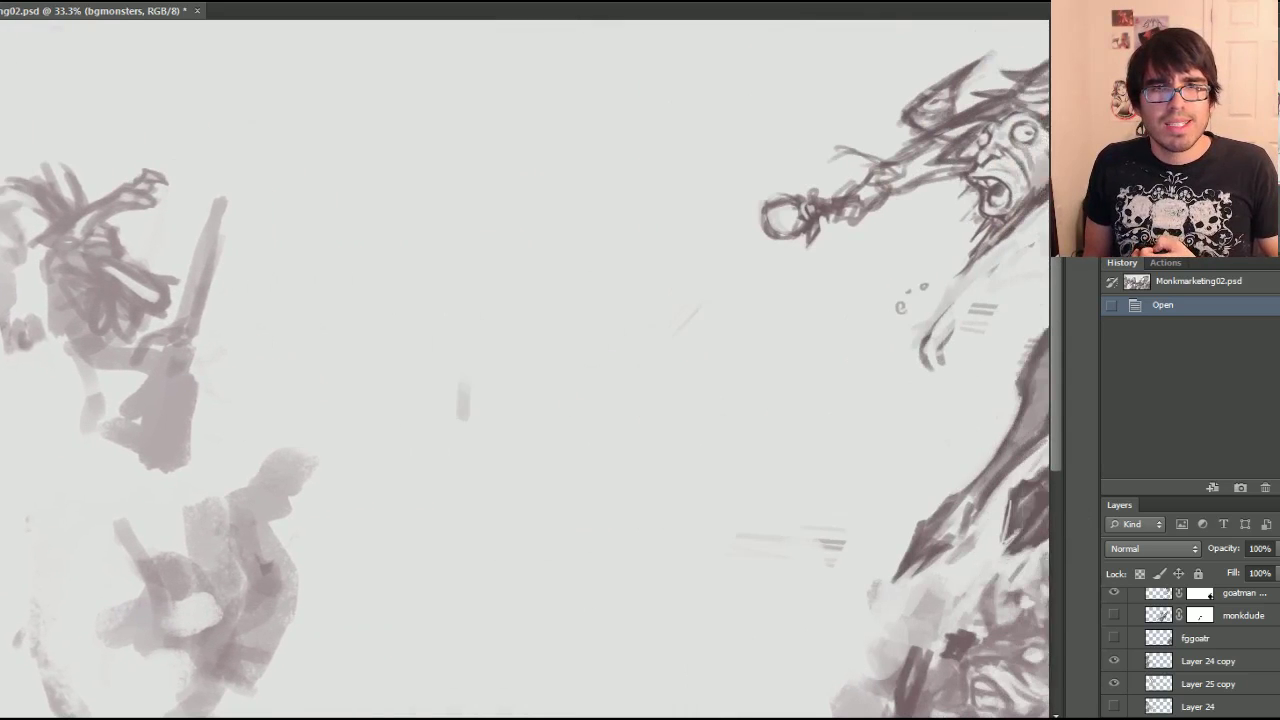
left_click_drag(463, 400, 440, 400)
left_click_drag(700, 400, 441, 349)
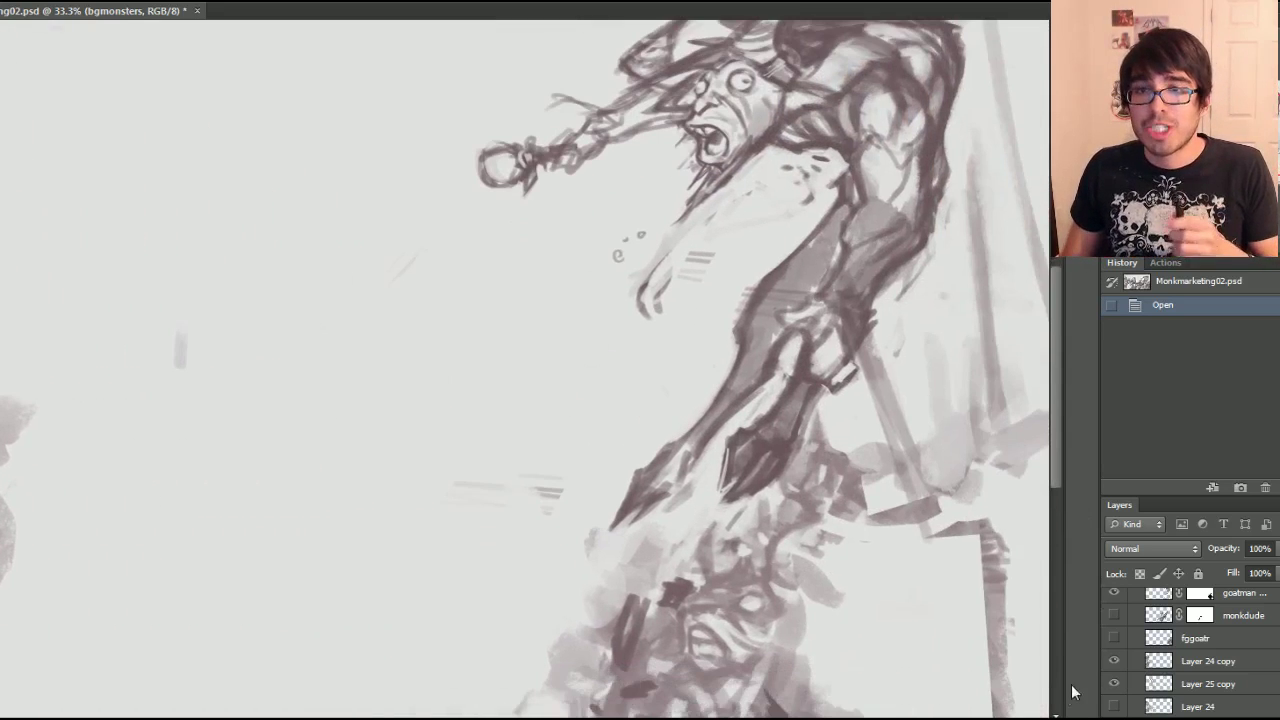
left_click(1114, 637)
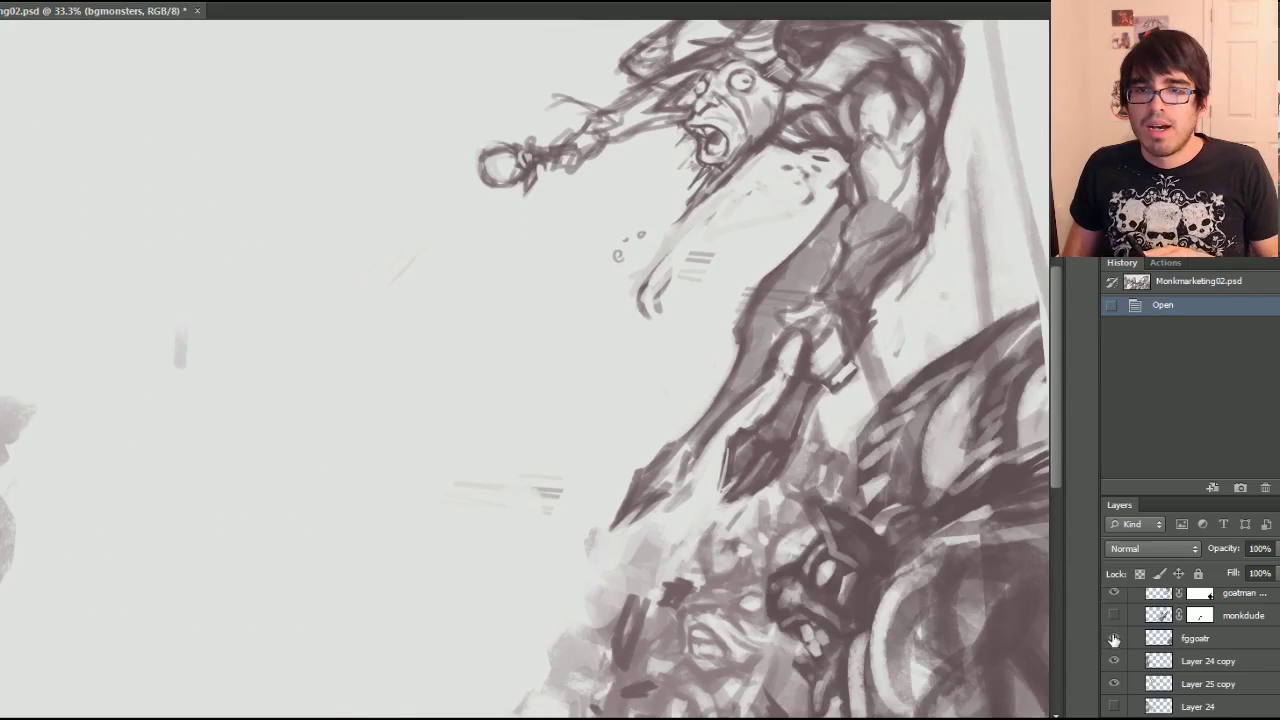
- Toggle the Layer 24 copy, Layer 25 copy and goatman layers off and on to check what each contains
left_click(1115, 662)
left_click(1115, 662)
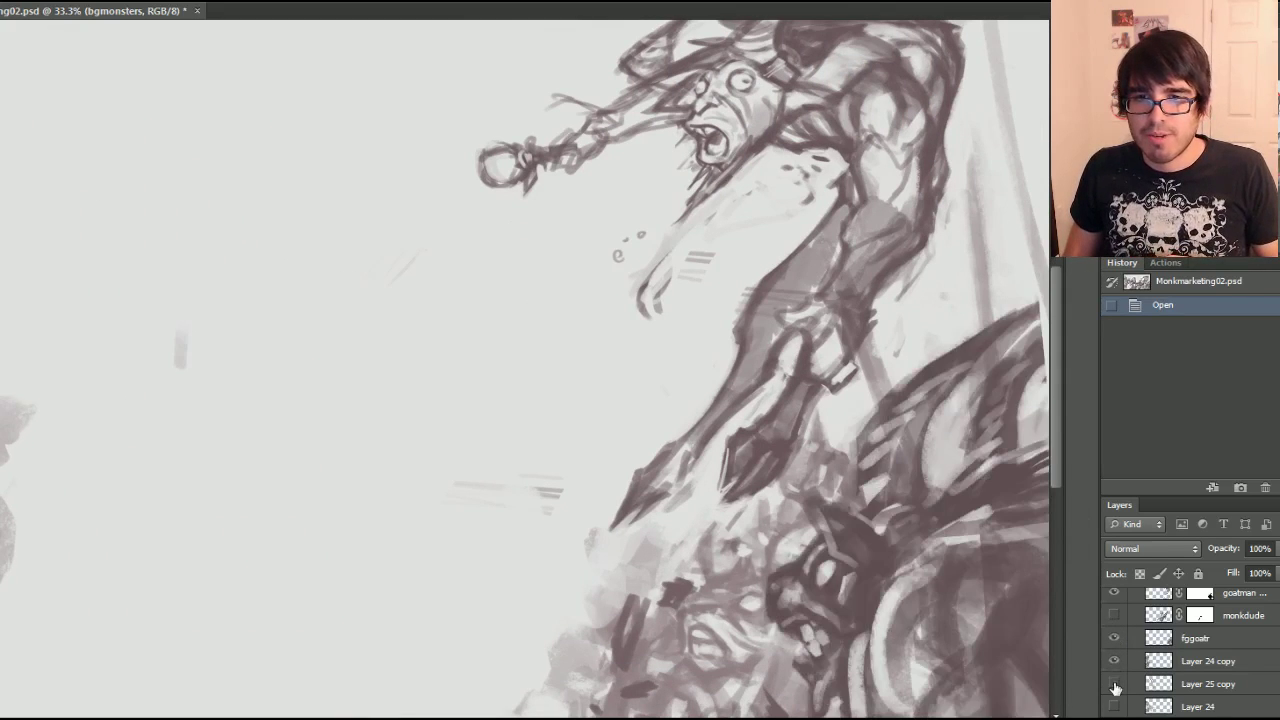
scroll(1116, 684, "up", 2)
left_click(1112, 633)
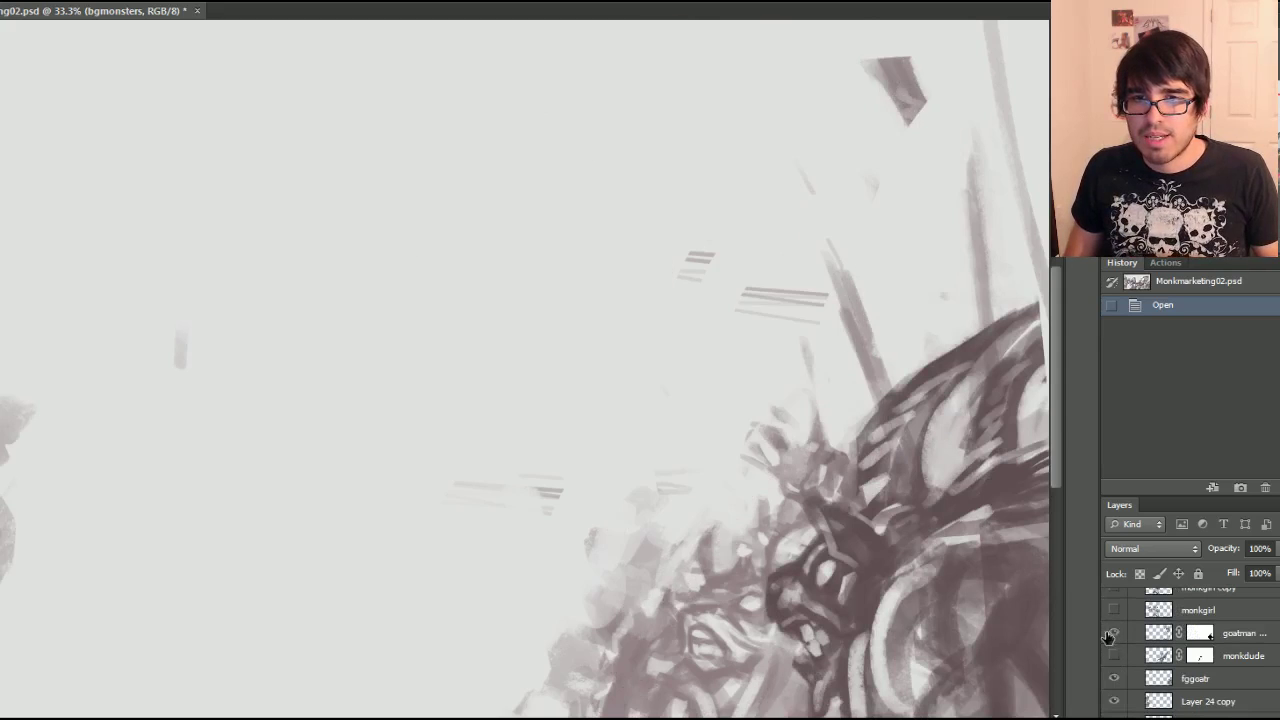
left_click(1112, 633)
- Toggle the bgmonsters layer's visibility, leaving it hidden to isolate the goatman and foreground goat
scroll(1110, 637, "down", 2)
left_click(1114, 690)
left_click(1114, 690)
left_click(1114, 690)
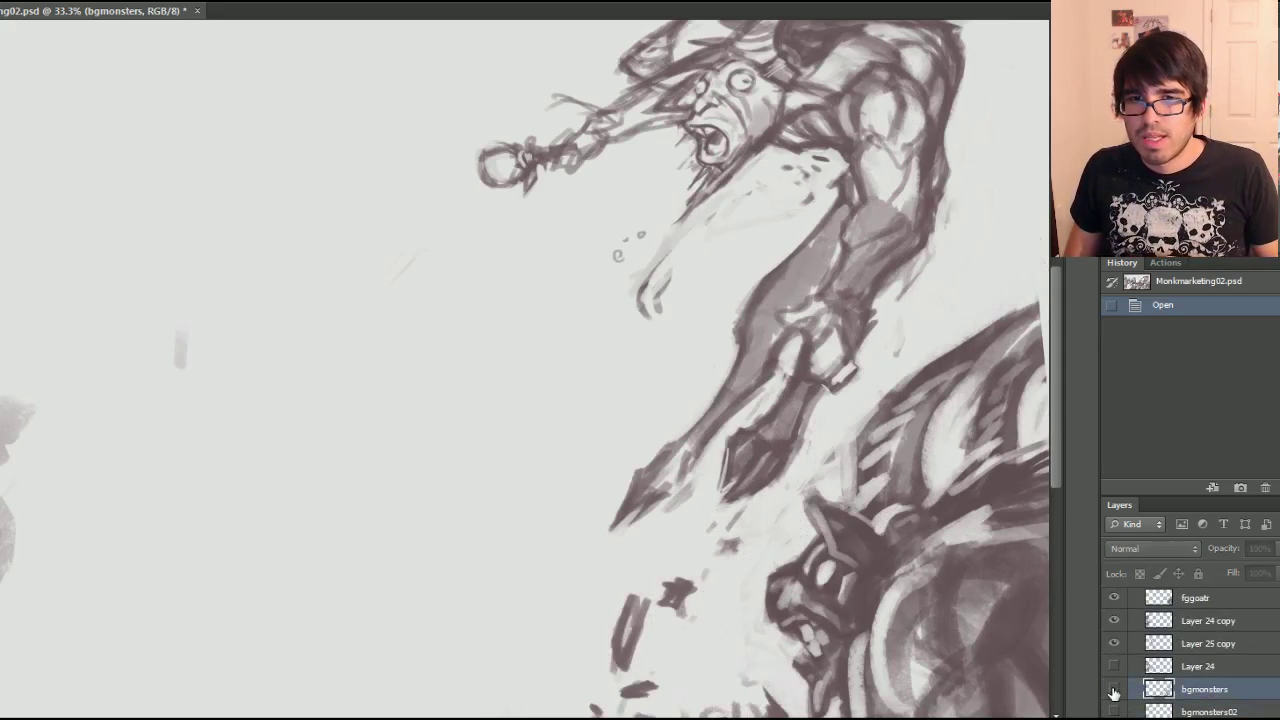
- Try moving the fggoatr layer left across the canvas, and revert to the Open history state
scroll(946, 454, "down", 1)
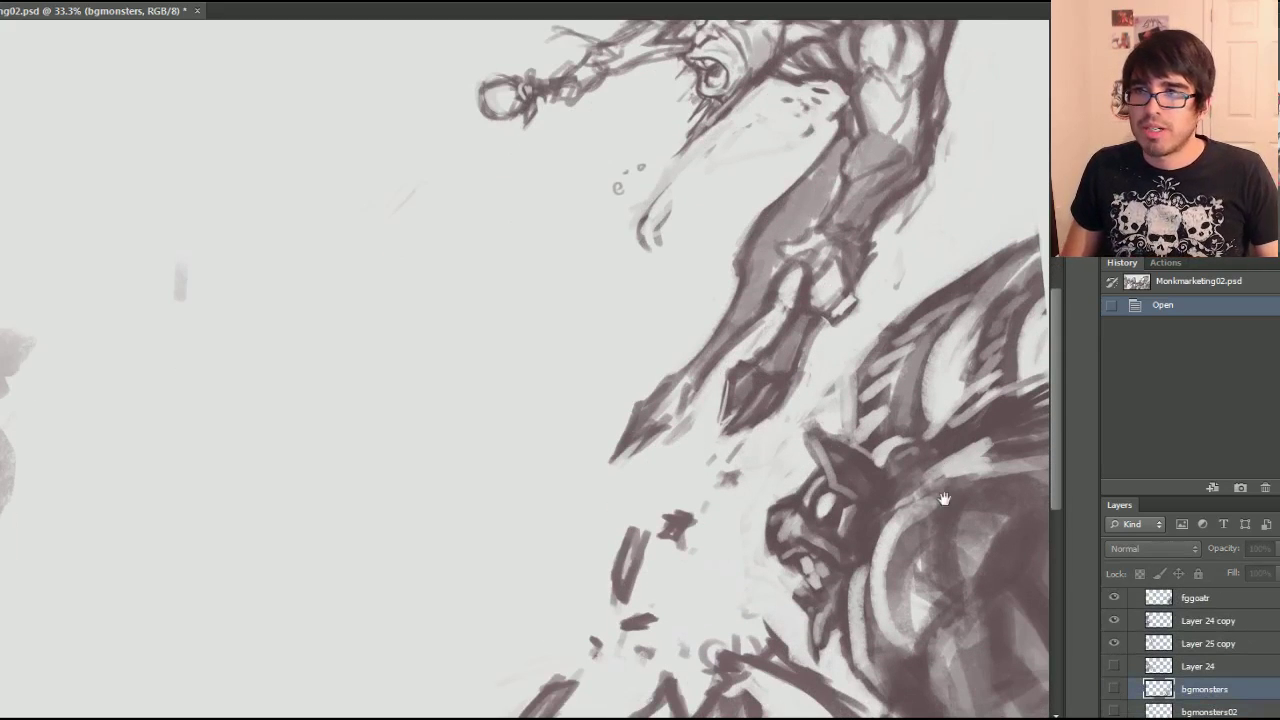
left_click_drag(944, 500, 892, 497)
left_click(1183, 599)
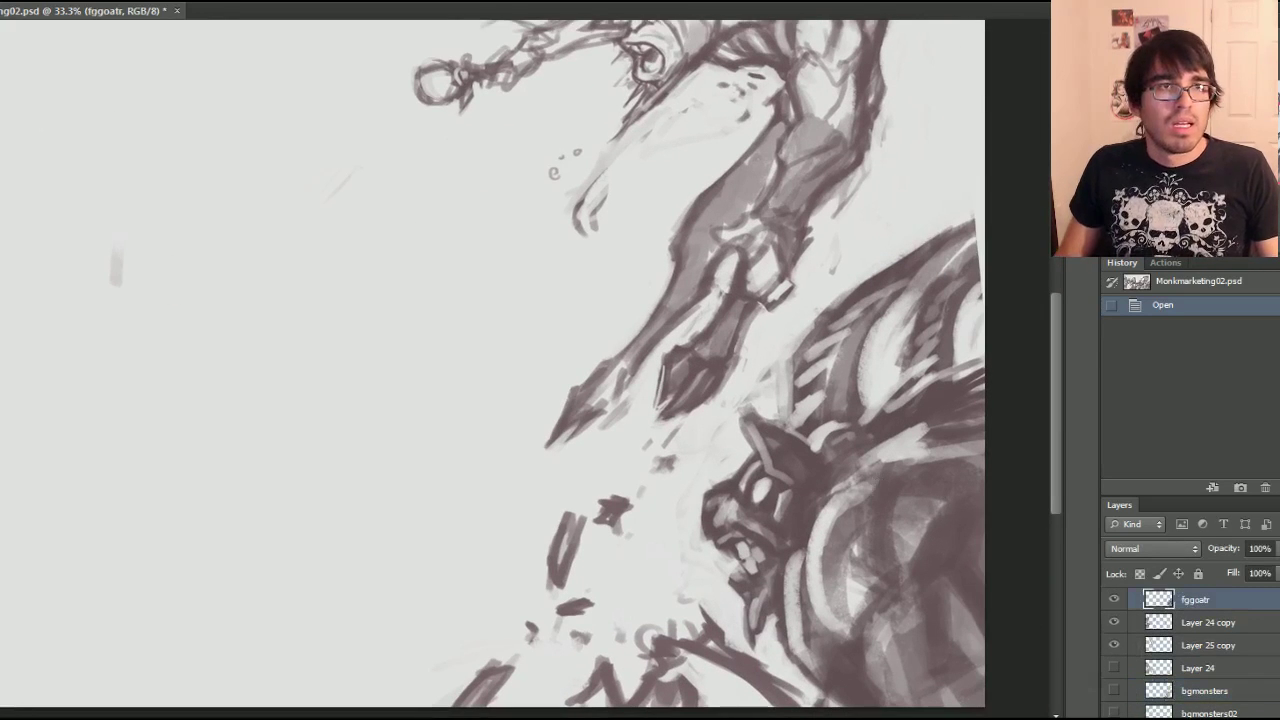
left_click_drag(820, 522, 491, 495)
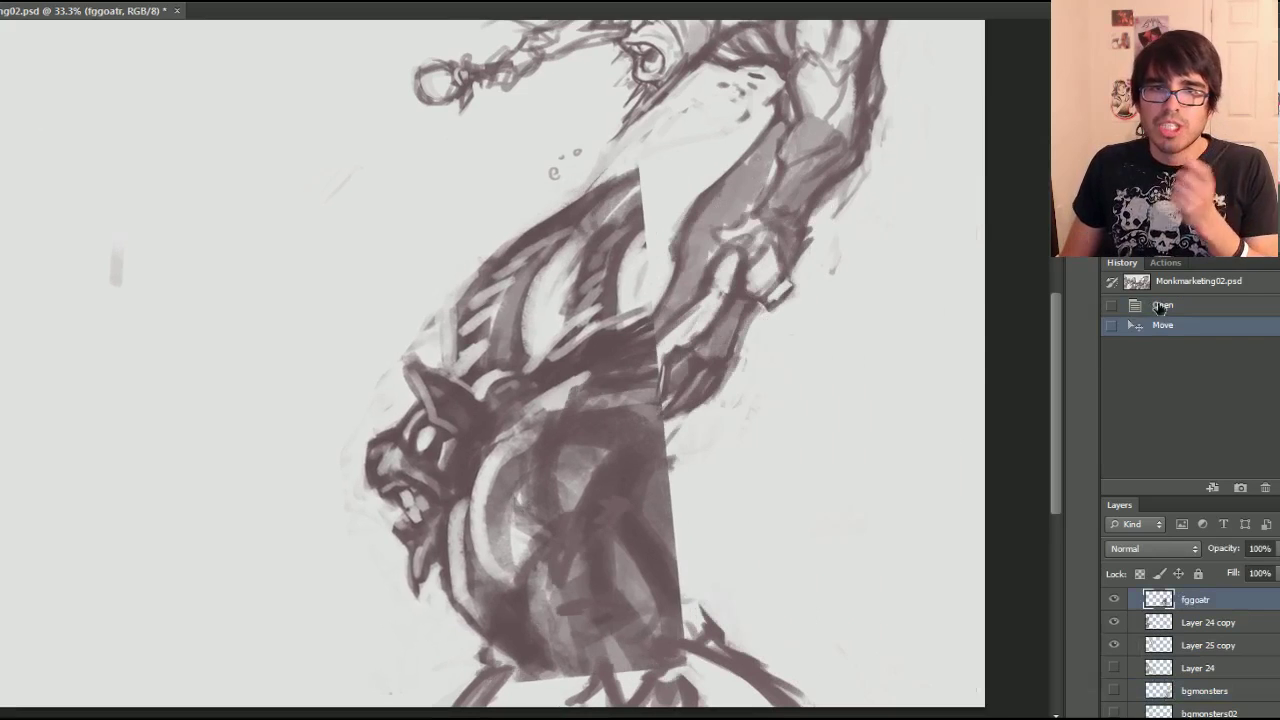
left_click(1160, 306)
- Show the bgmonsters layer again and check the neighbouring monster layers by toggling their visibility
left_click(1114, 692)
left_click(1114, 690)
left_click(1114, 690)
left_click(1116, 646)
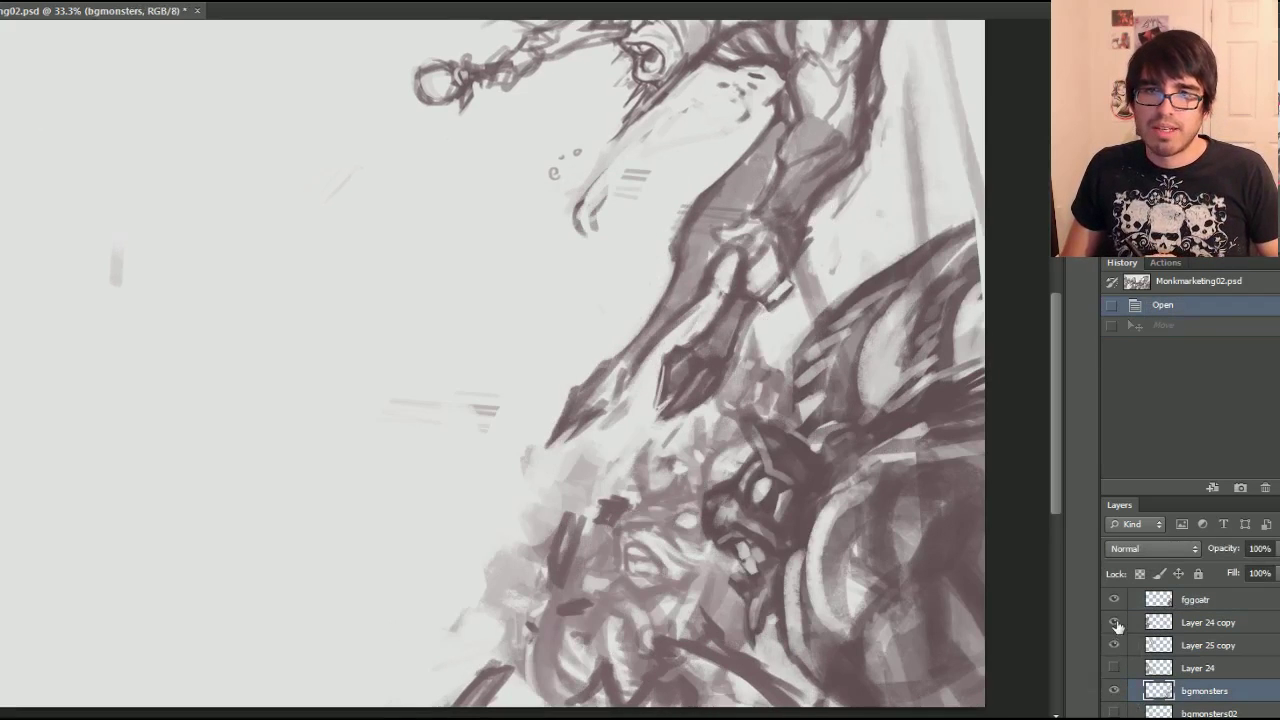
left_click(1115, 607)
left_click(1115, 607)
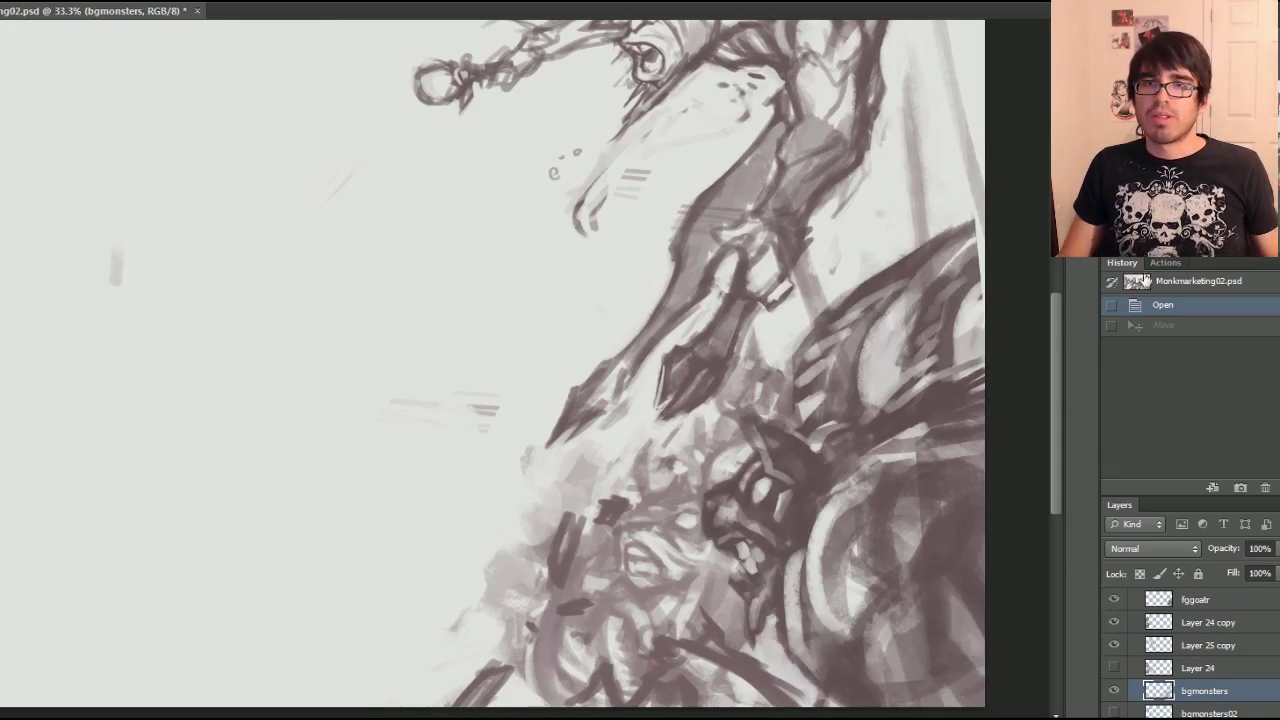
- Show the monkdude and monkgirl layers to bring both monks back into the composition
key("ctrl+minus")
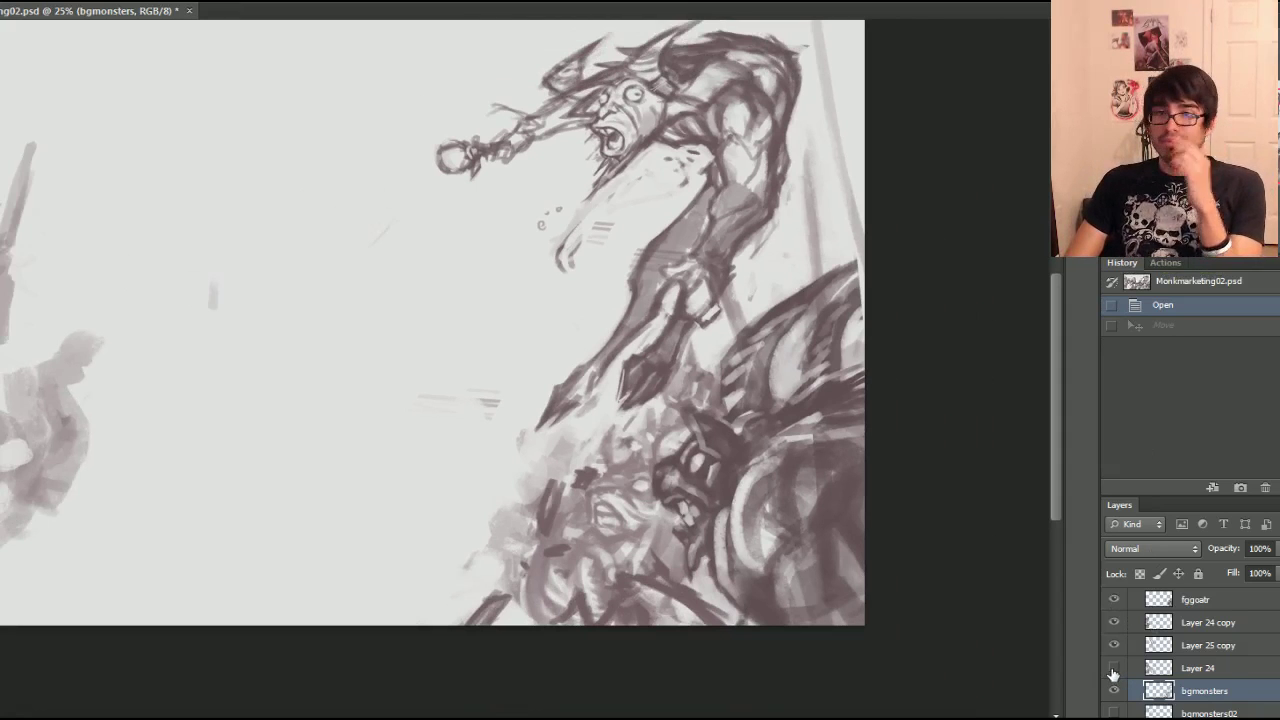
scroll(1115, 668, "up", 3)
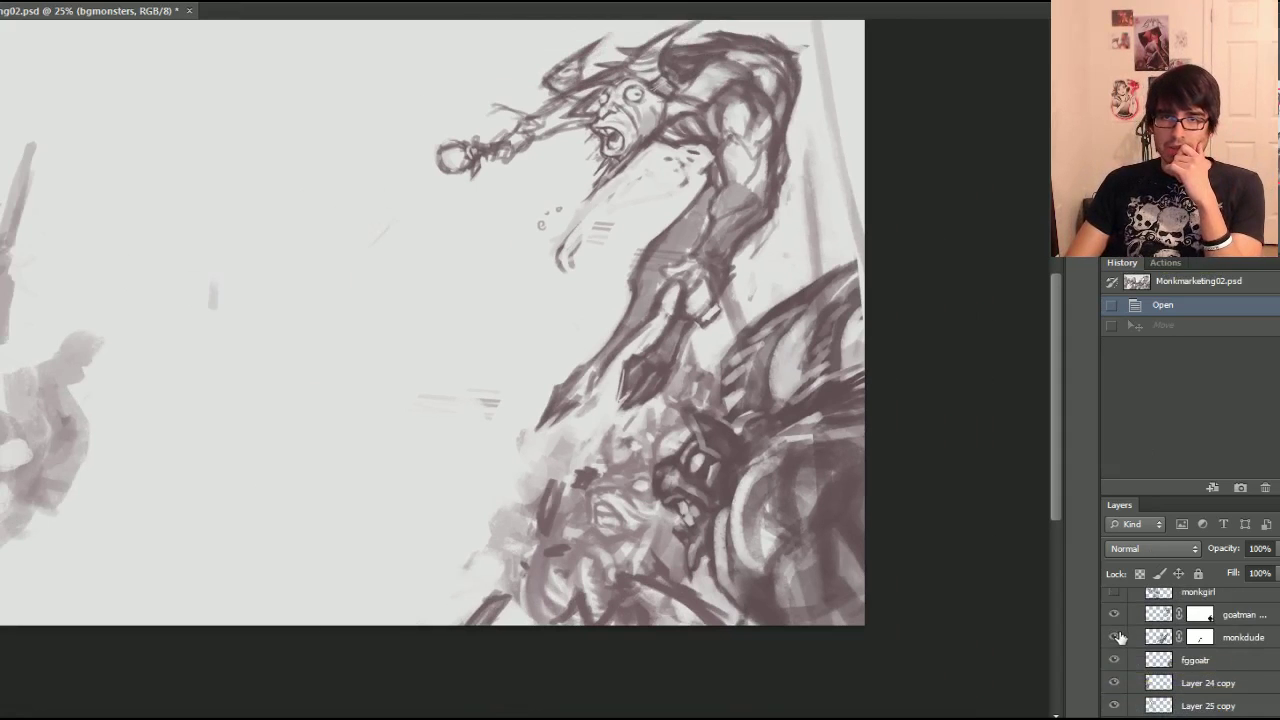
left_click(1115, 637)
left_click(1113, 592)
left_click_drag(432, 322, 614, 375)
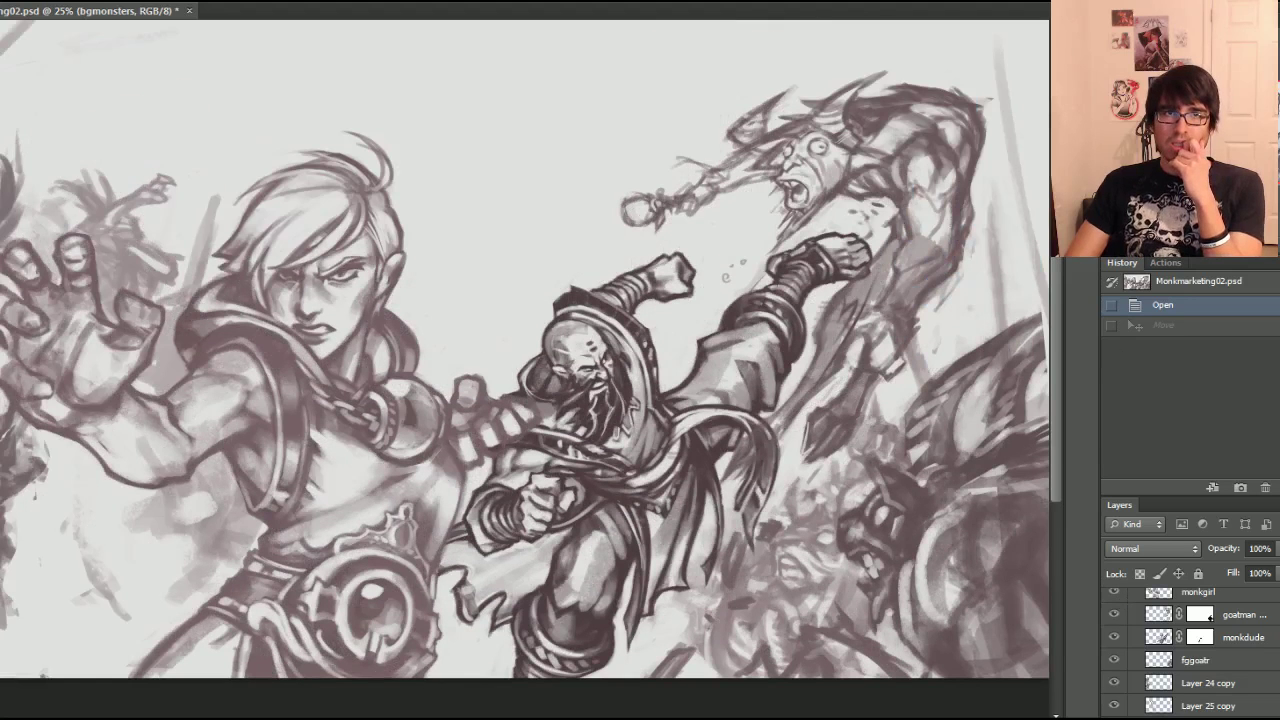
- Hide the monkgirl layer and show the monkgirl copy layer in its place
scroll(1130, 652, "up", 2)
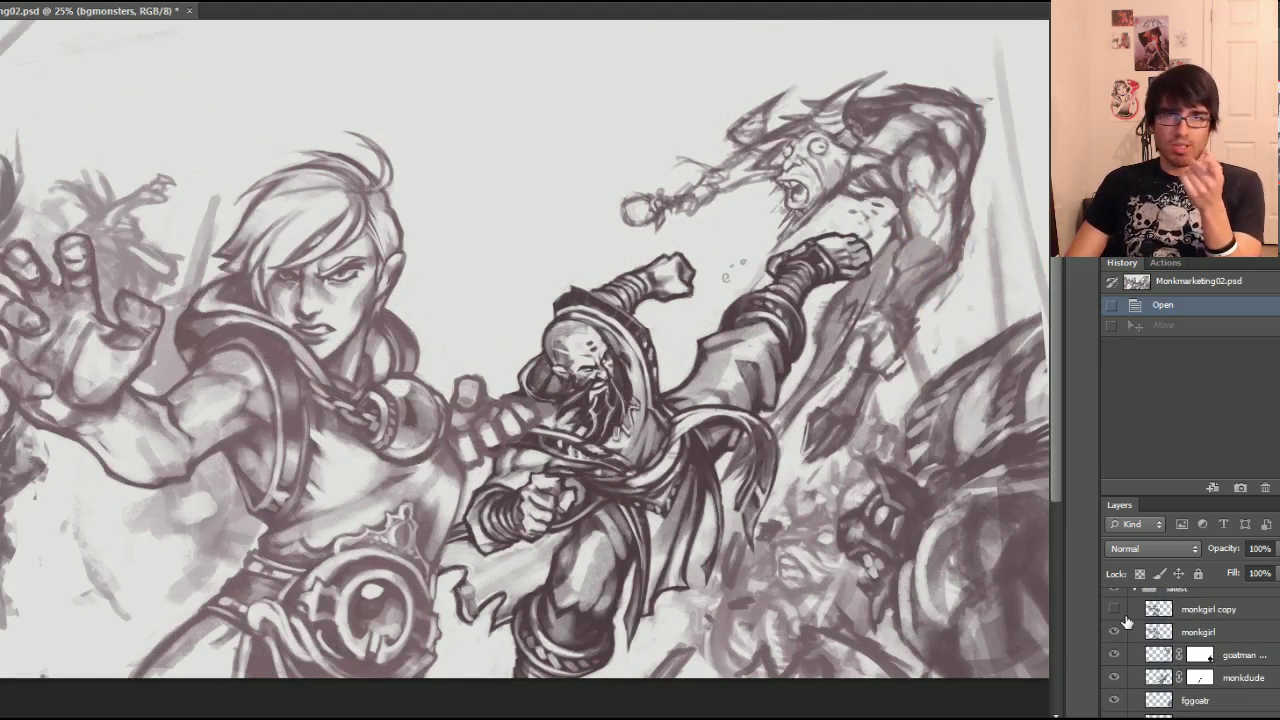
left_click_drag(520, 350, 709, 329)
key("ctrl+plus")
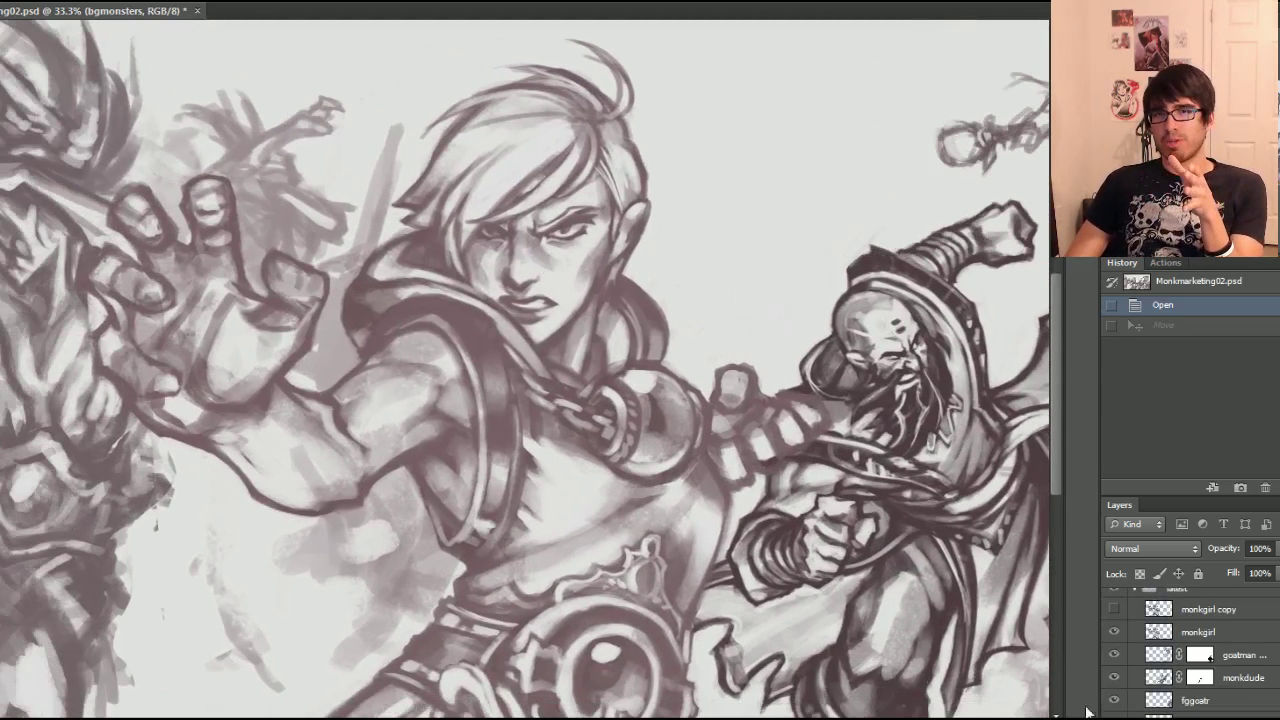
left_click(1115, 631)
left_click(1113, 608)
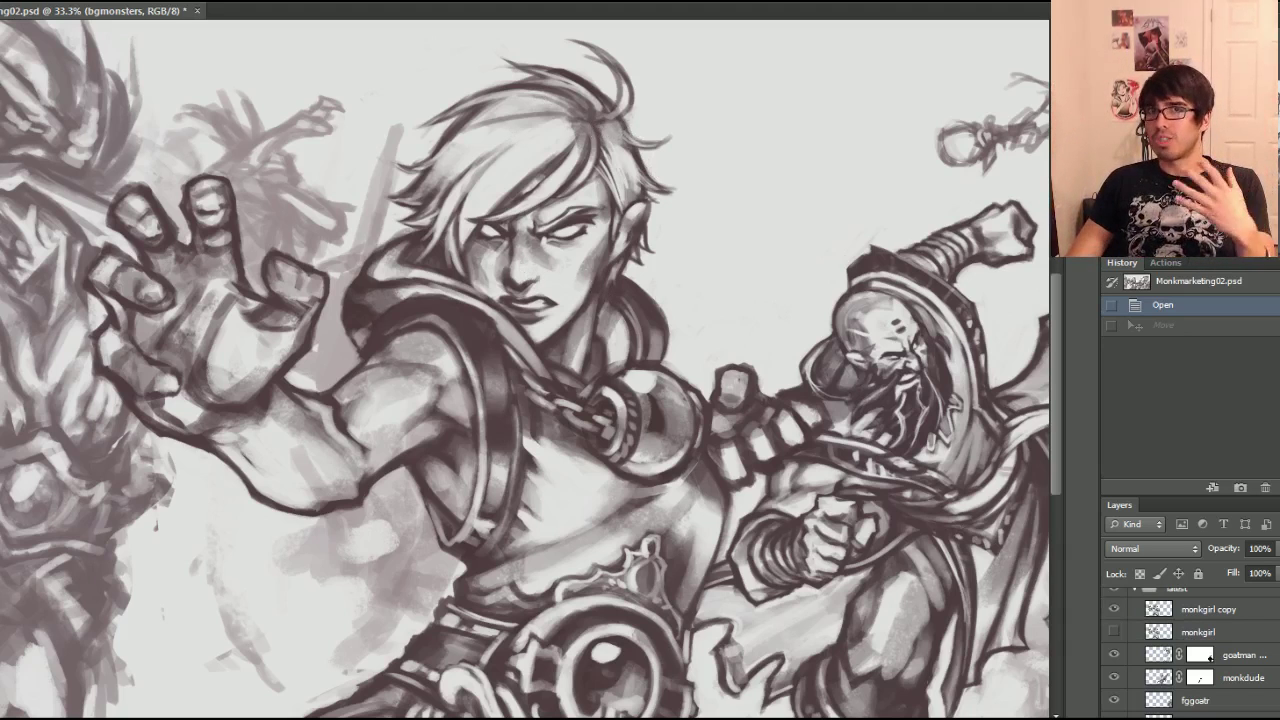
- Switch back to the monkgirl version for comparison, and return to monkgirl copy with the whole scene in view
left_click(1114, 612)
left_click(1112, 633)
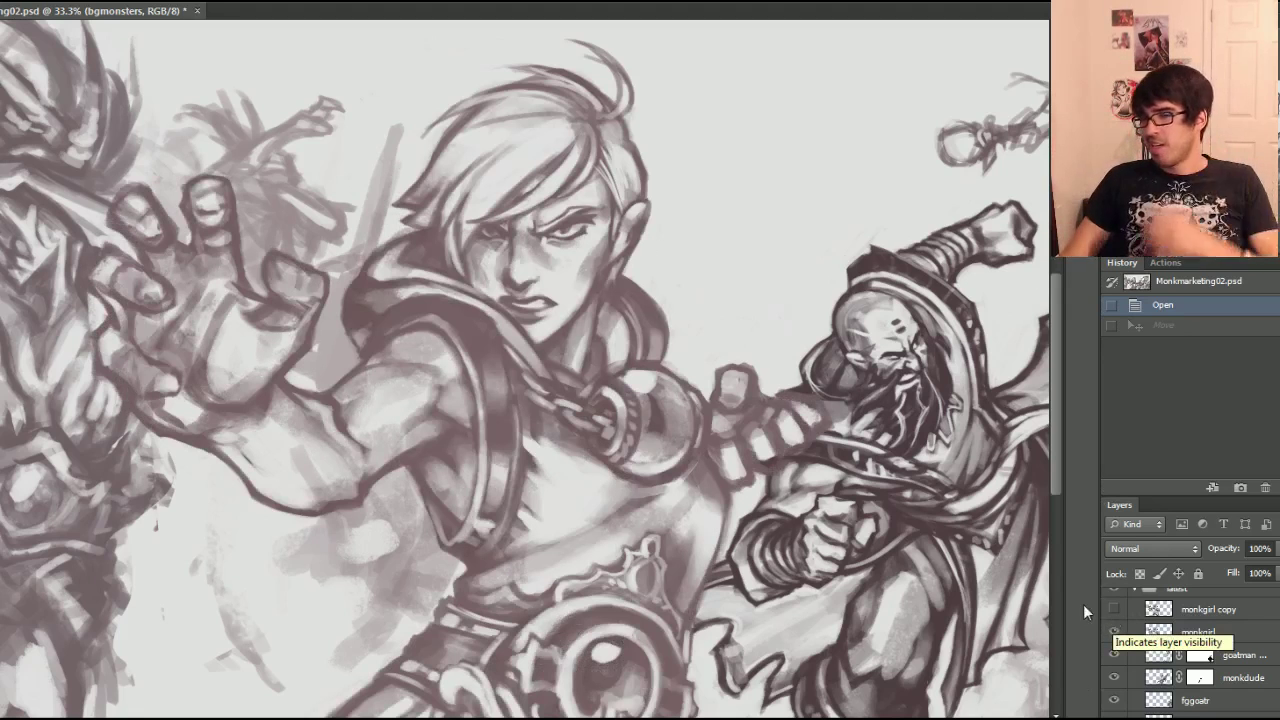
left_click(1114, 632)
left_click(1114, 609)
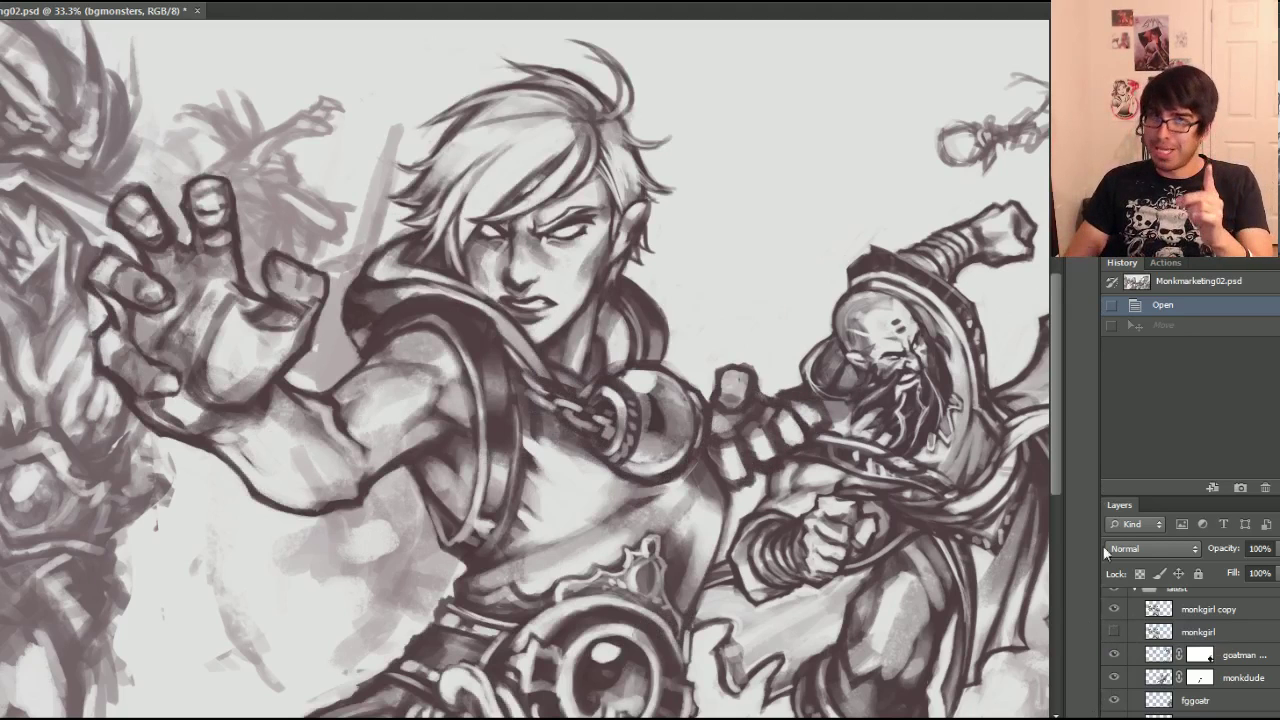
key("ctrl+minus")
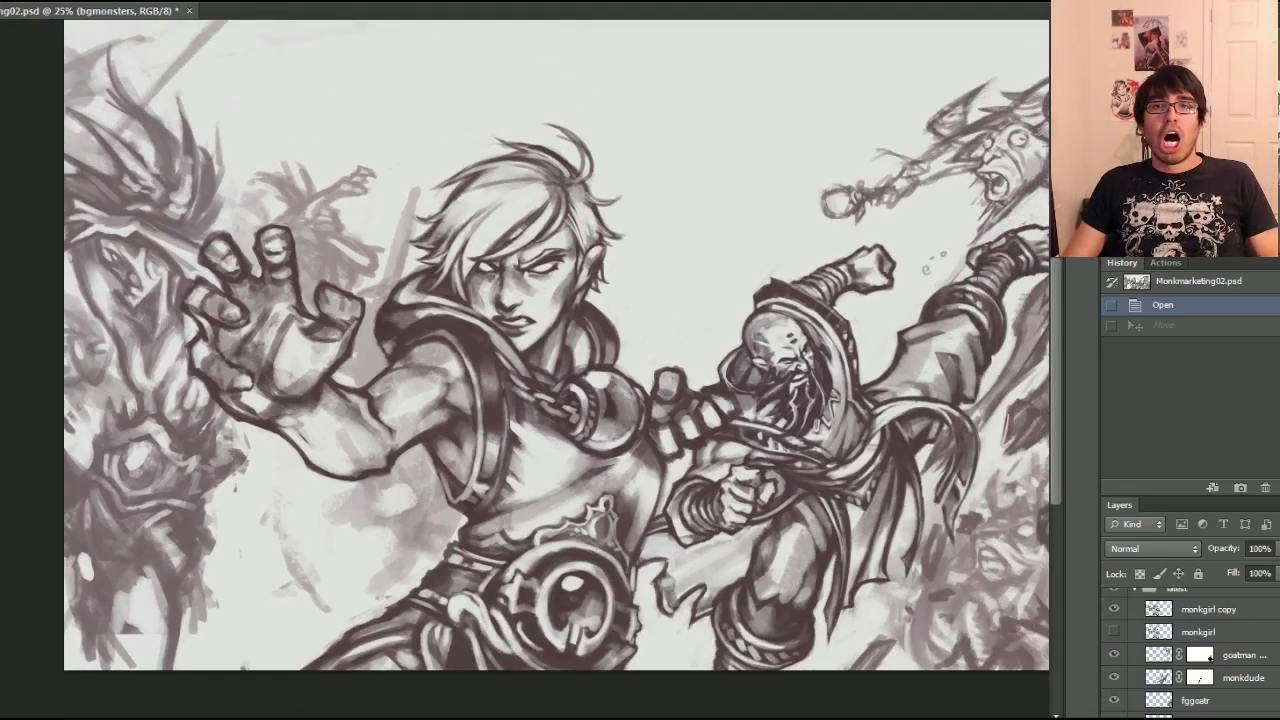
scroll(525, 349, "right", 1)
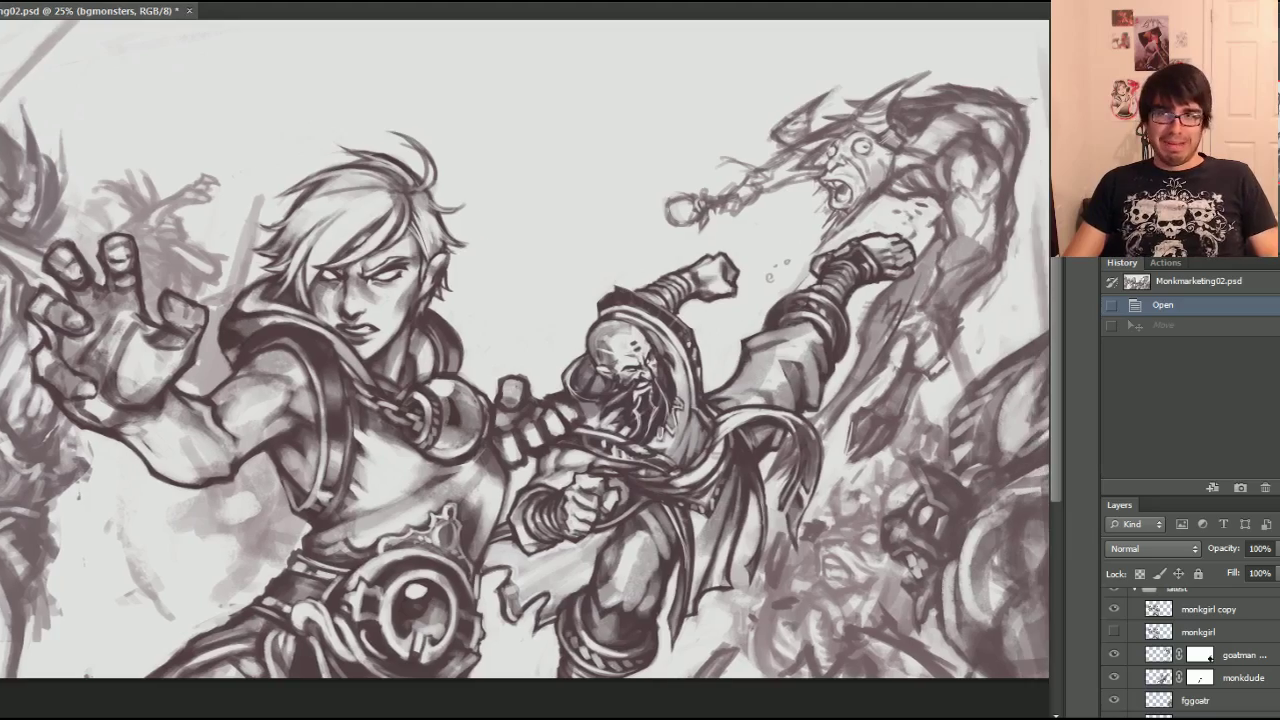